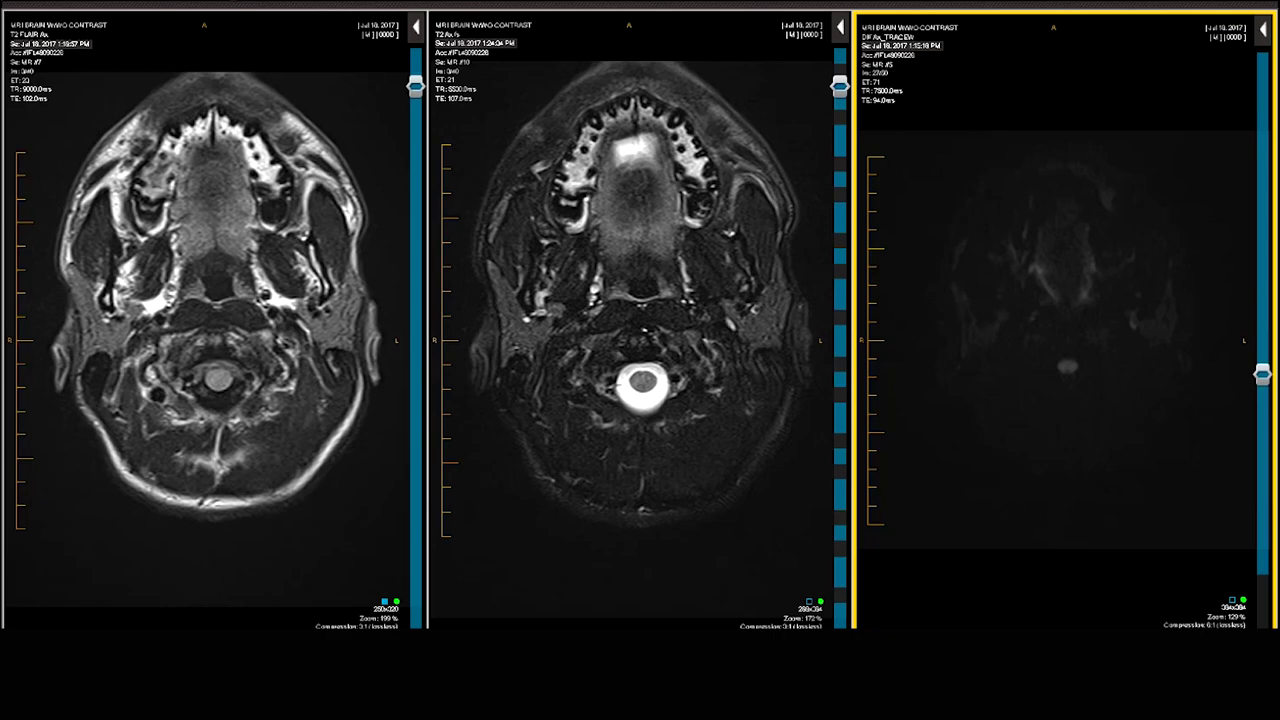
Examine the linked axial FLAIR, T2 and diffusion slices from the skull base up to slice 21 at the splenium level
left_click(541, 498)
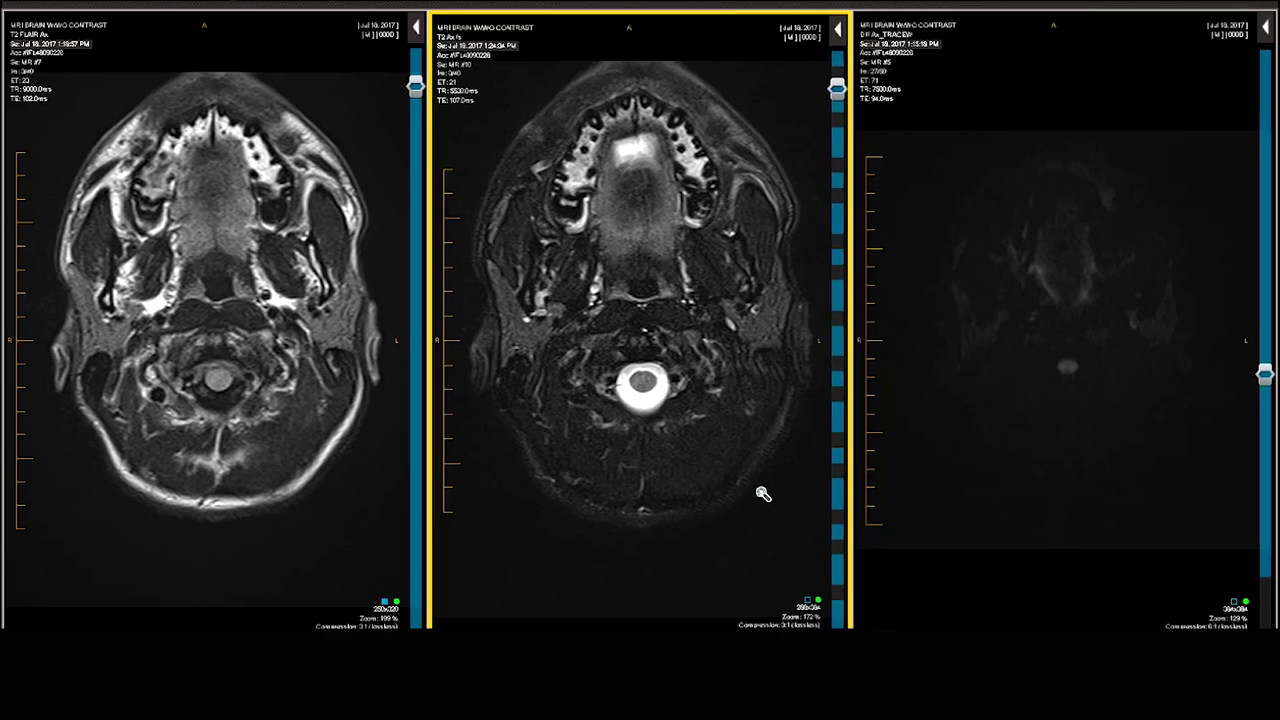
scroll(763, 493, "down", 2)
scroll(763, 492, "down", 2)
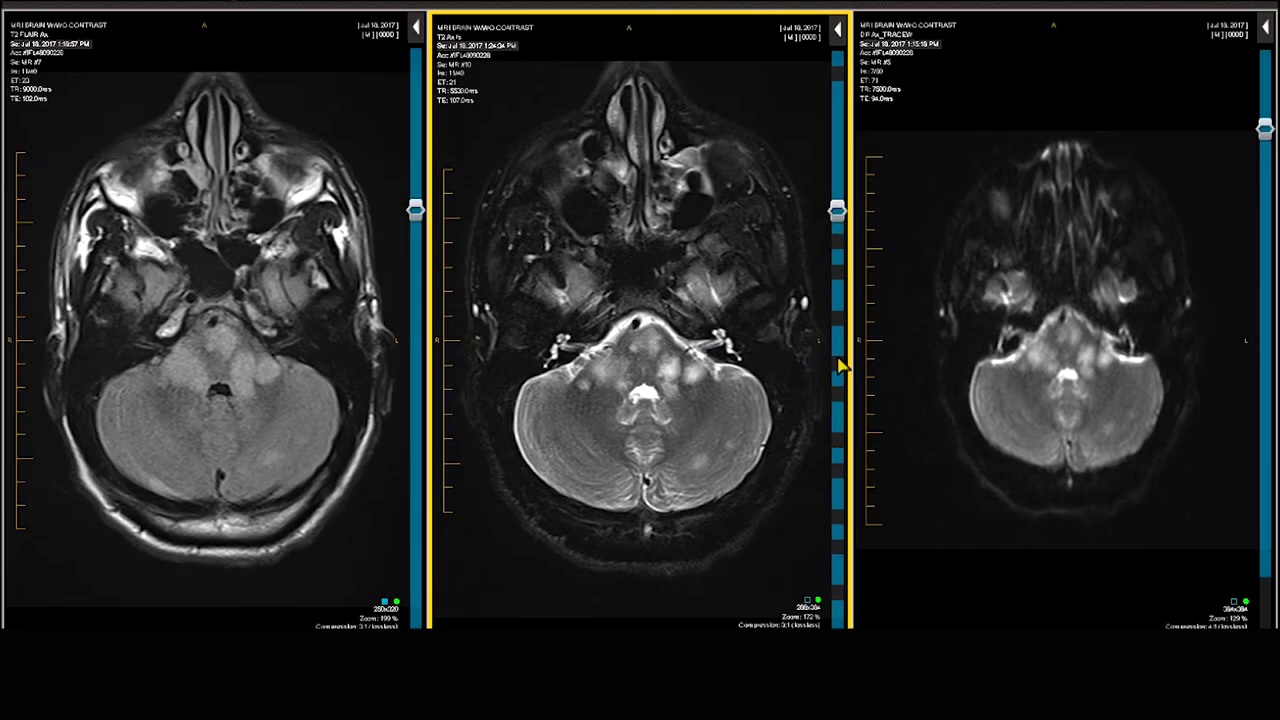
scroll(688, 337, "down", 4)
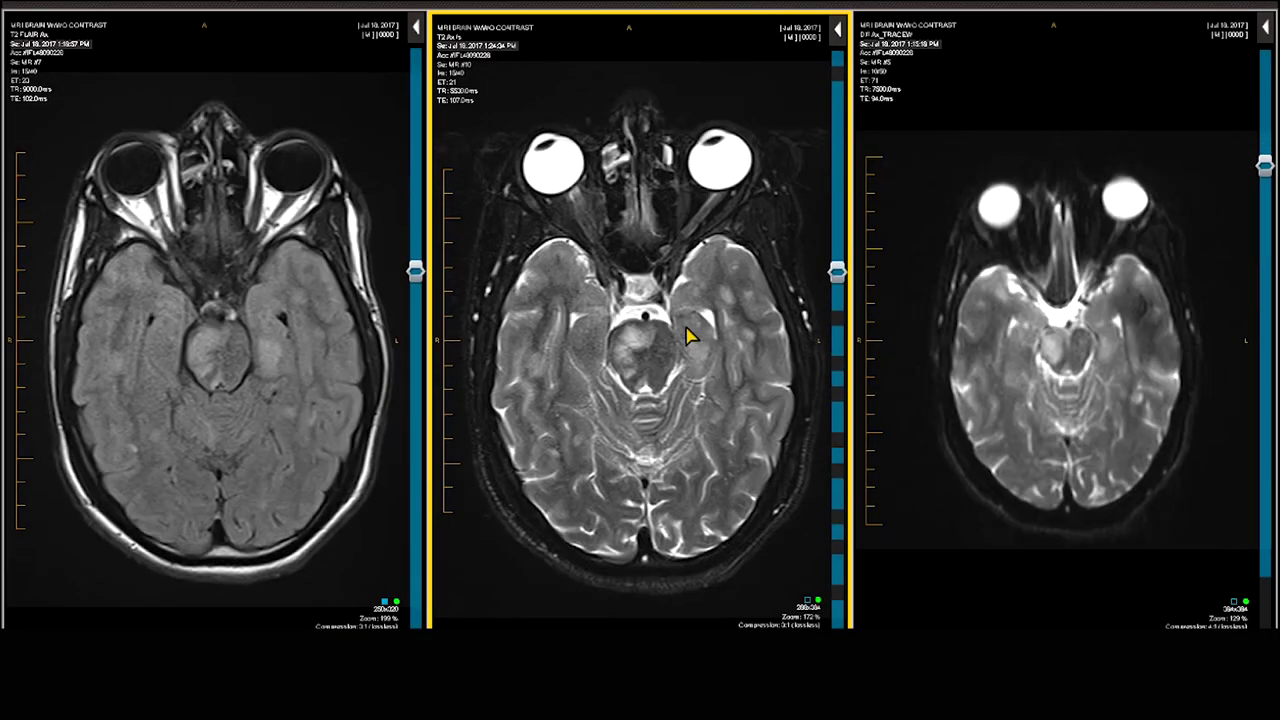
scroll(688, 337, "up", 3)
scroll(688, 337, "down", 2)
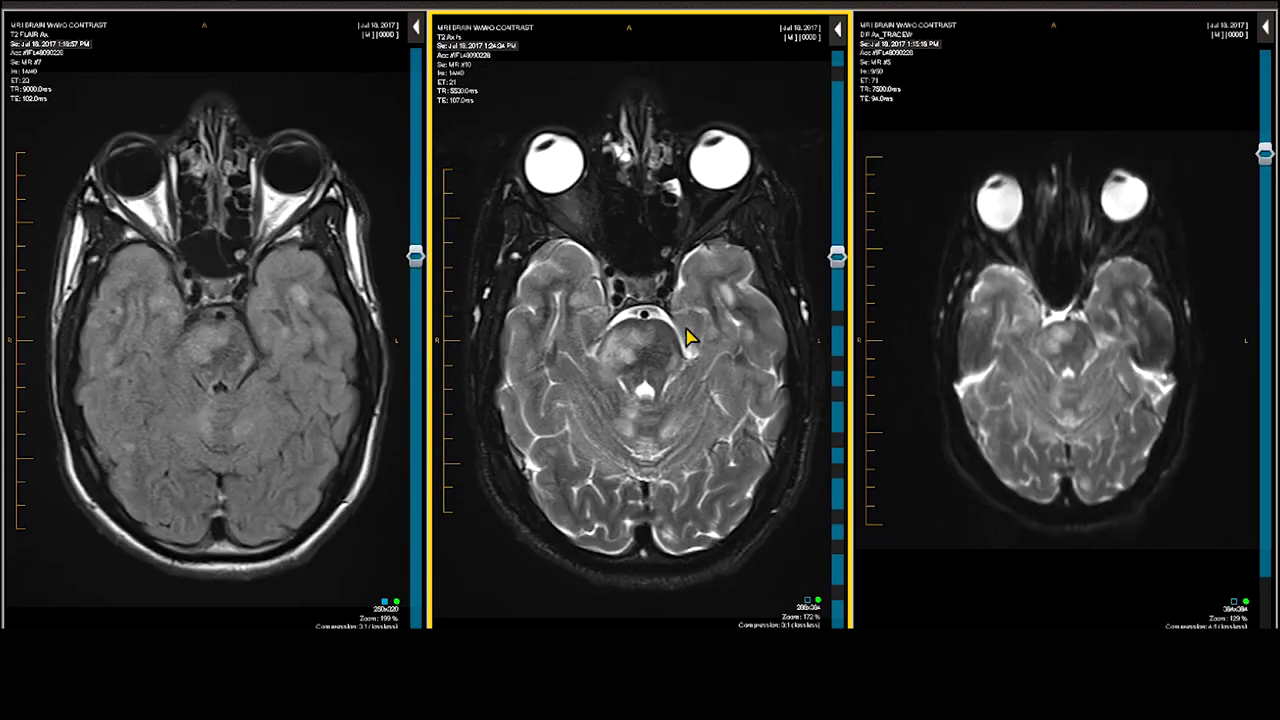
scroll(688, 337, "down", 1)
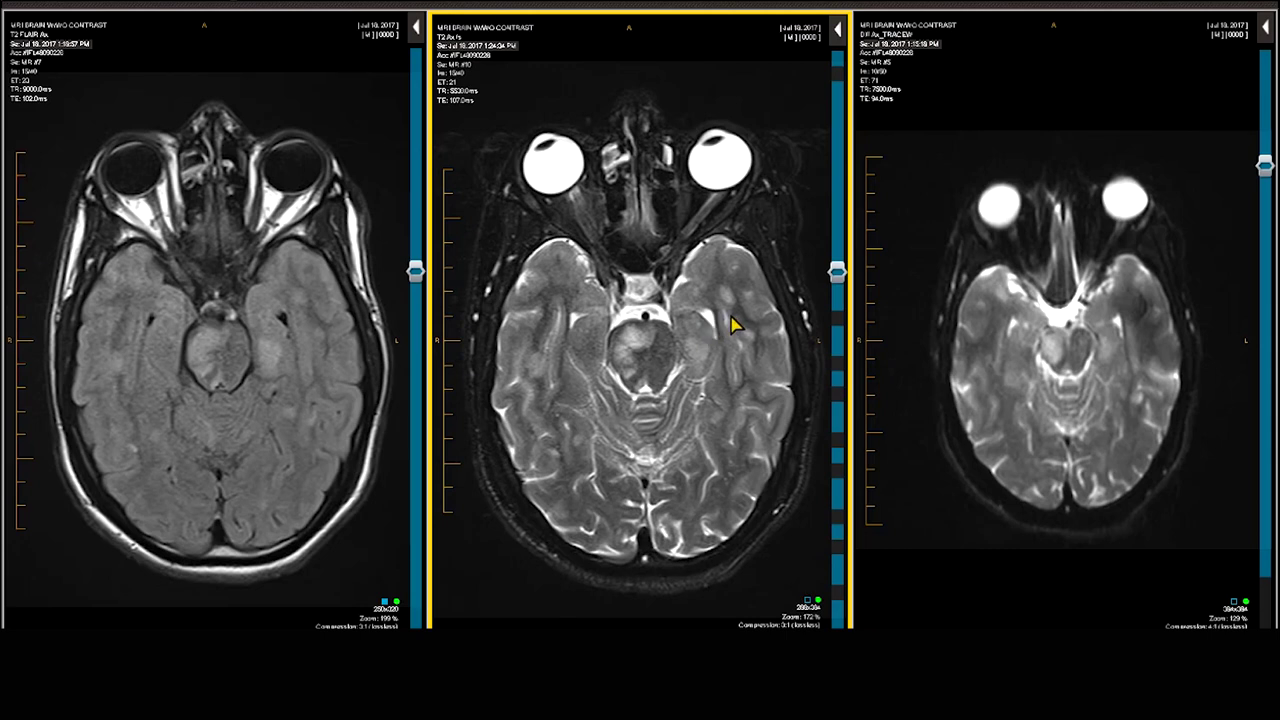
scroll(731, 320, "down", 2)
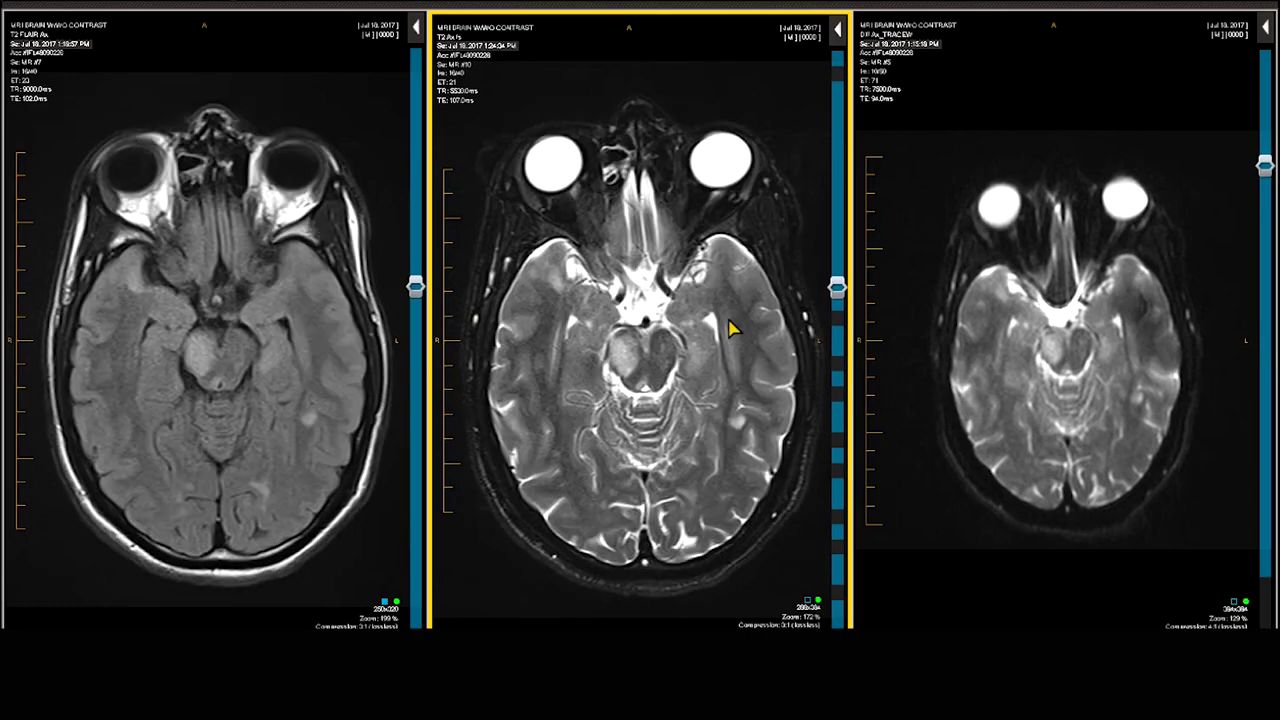
scroll(731, 325, "down", 4)
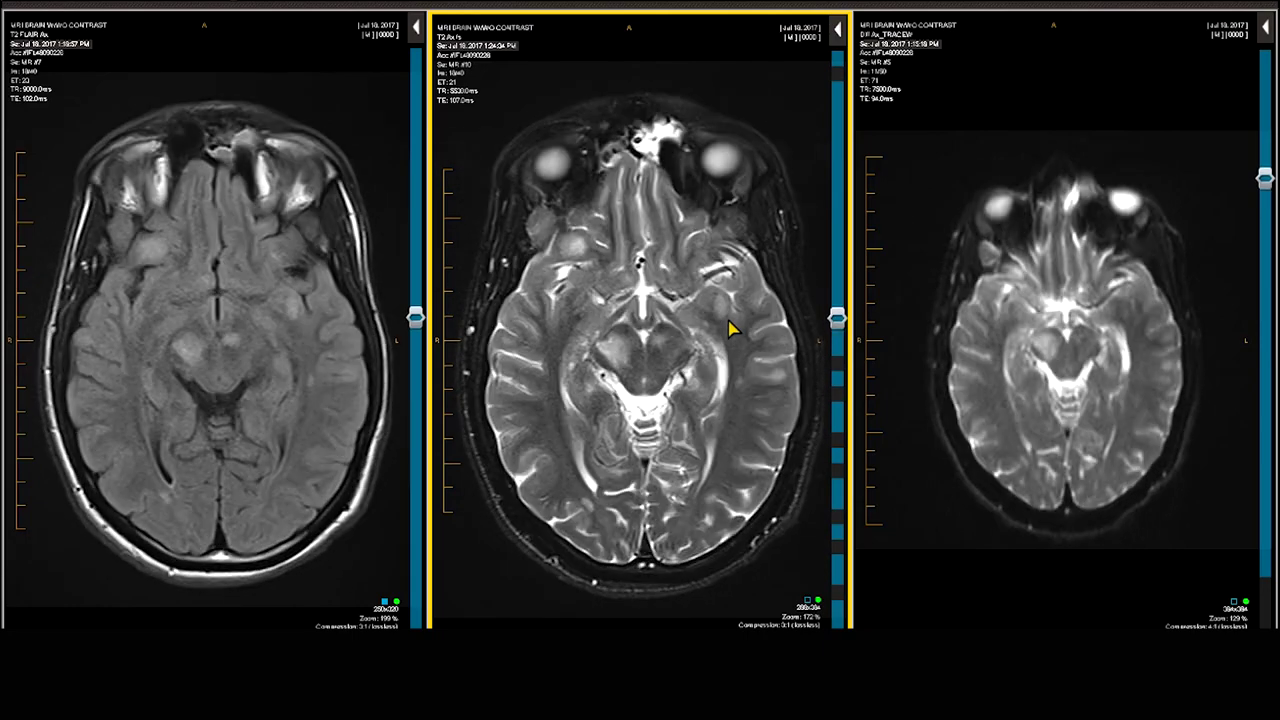
scroll(731, 328, "down", 3)
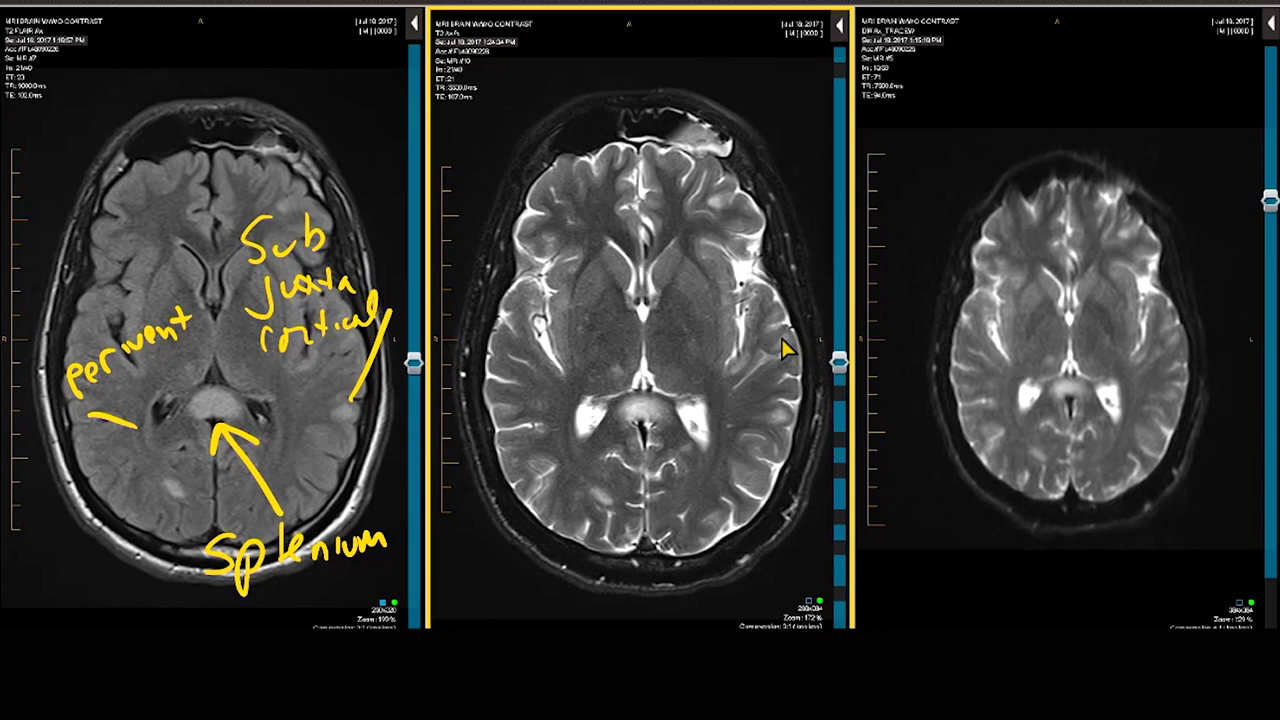
Annotate the FLAIR slice by hand with the lesion labels perivent, sub juxta cortical and splenium
mouse_move(112, 300)
left_mouse_down()
mouse_move(36, 392)
mouse_move(125, 300)
left_mouse_up()
mouse_move(246, 222)
left_mouse_down()
mouse_move(220, 245)
mouse_move(258, 201)
left_mouse_up()
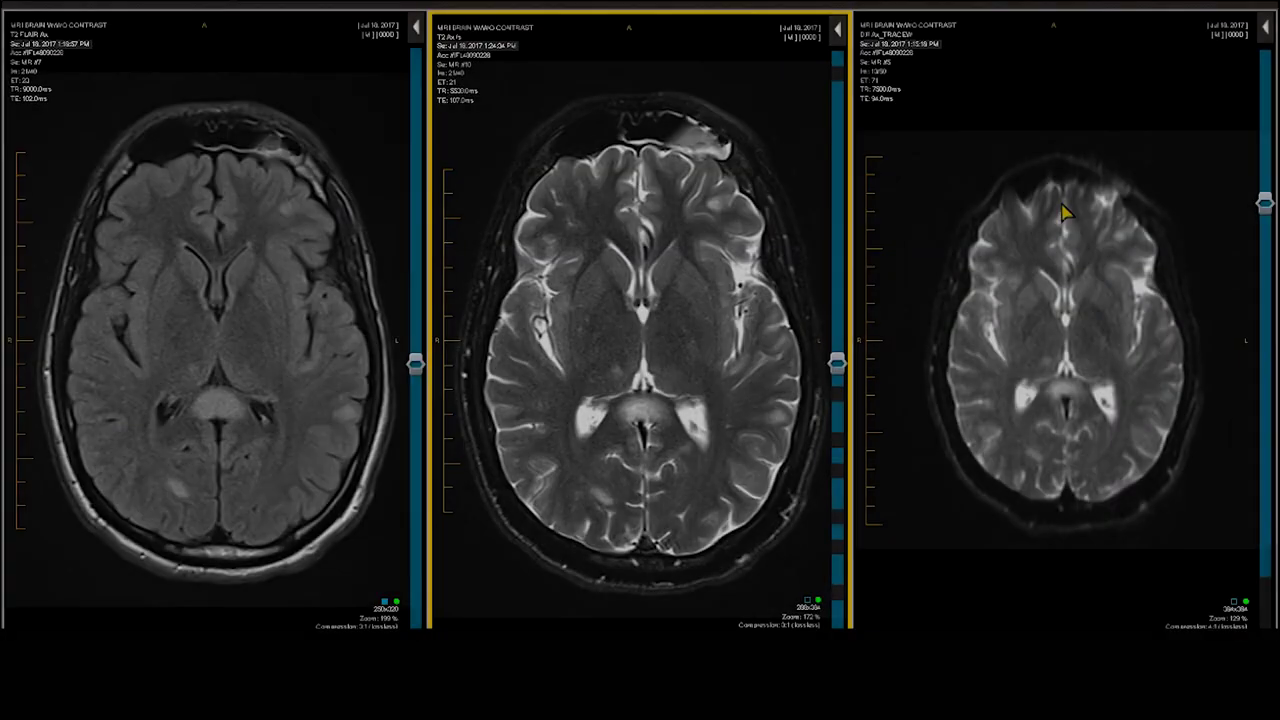
Examine the diffusion trace series up to the vertex and on to image 33 at the level of the pons
scroll(1066, 237, "down", 10)
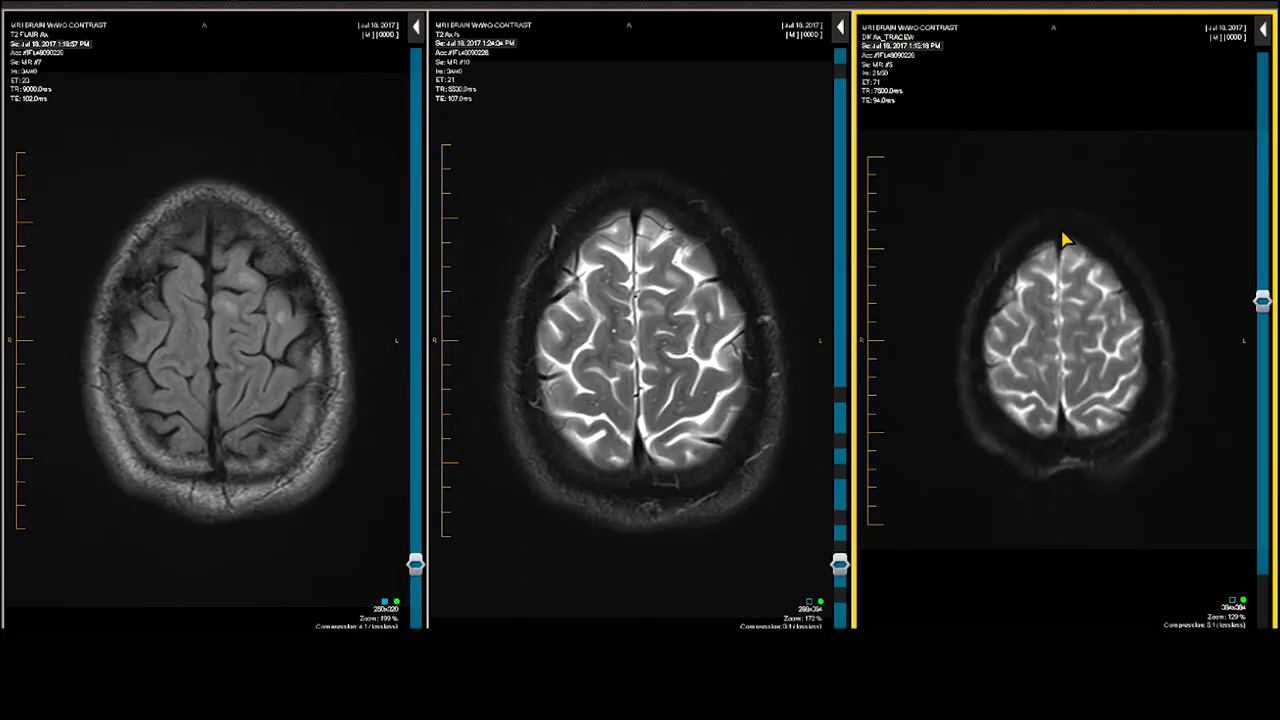
scroll(1066, 237, "down", 12)
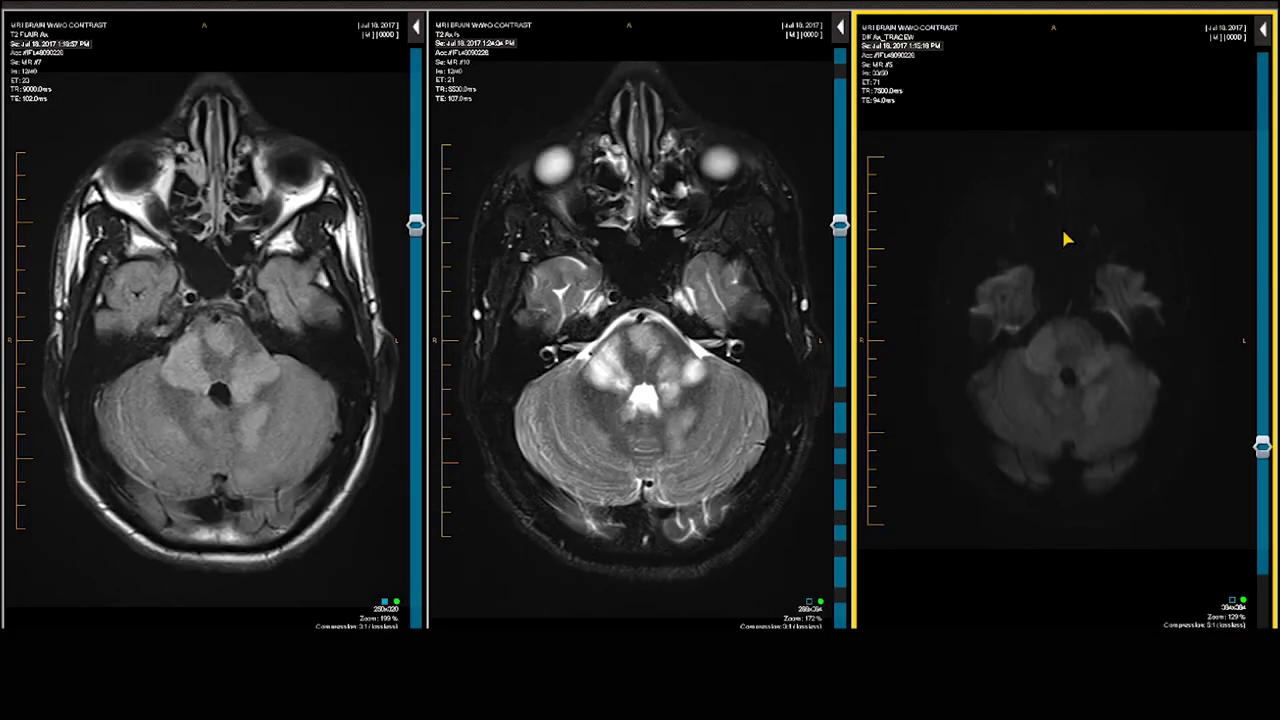
scroll(1066, 296, "down", 1)
scroll(1067, 297, "down", 4)
scroll(1066, 297, "up", 4)
scroll(1066, 297, "down", 4)
scroll(1066, 297, "up", 4)
Load the axial ADC map in place of the axial T2 series and compare it with the diffusion trace images
left_click_drag(872, 44, 680, 214)
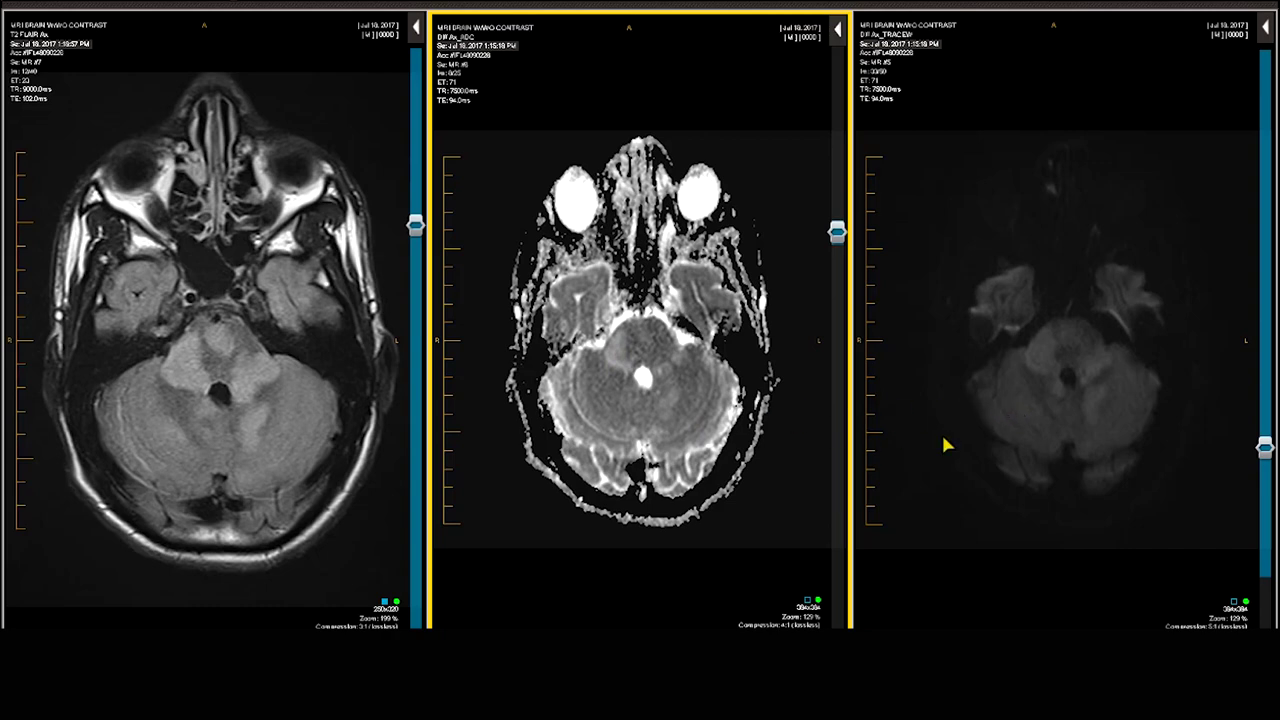
scroll(944, 442, "down", 13)
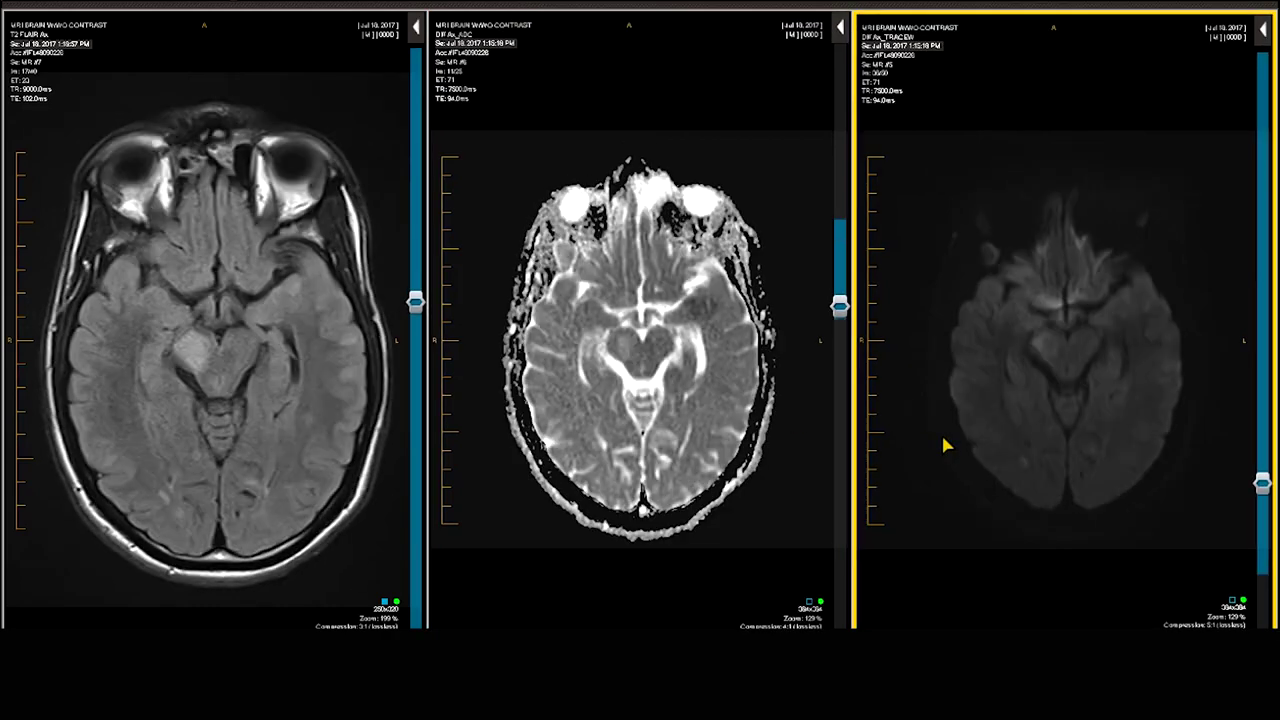
scroll(942, 440, "down", 6)
scroll(942, 440, "up", 4)
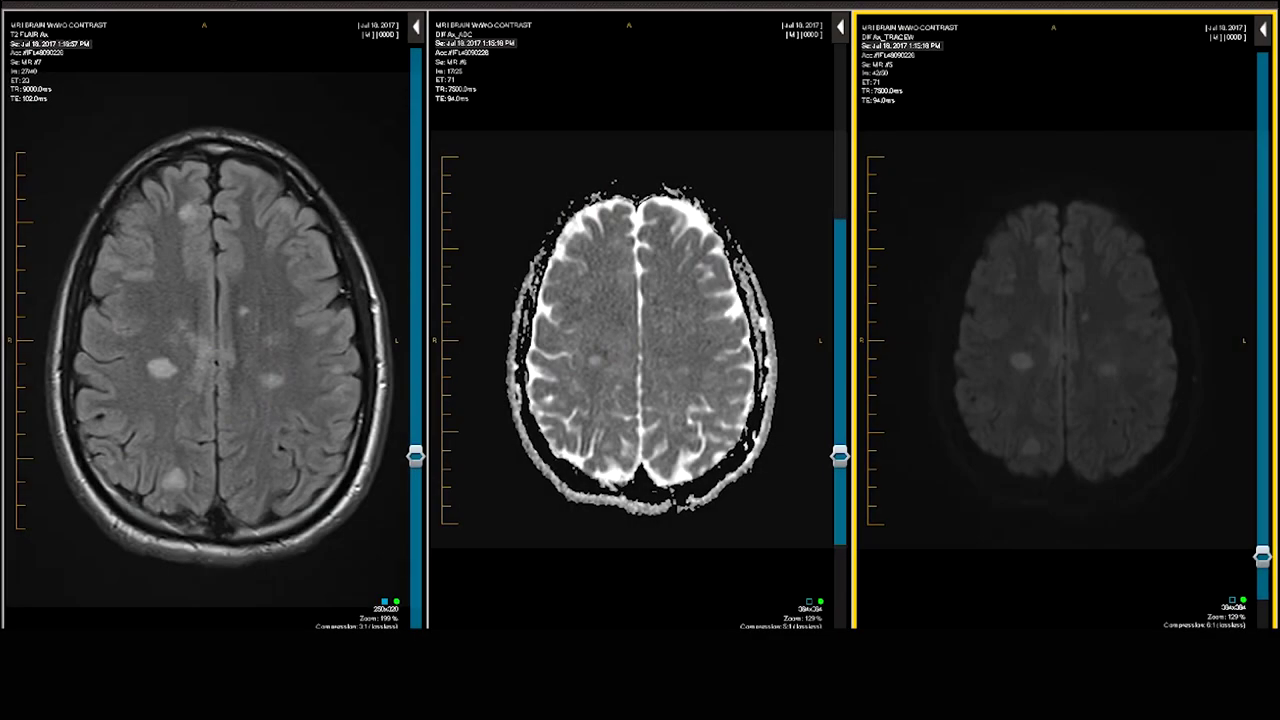
Compare the lesions on the ADC map with the linked FLAIR and diffusion trace slices from the upper hemispheres down to the brainstem
left_click(643, 423)
scroll(645, 424, "down", 10)
scroll(645, 424, "up", 8)
scroll(660, 428, "down", 2)
scroll(660, 428, "up", 2)
scroll(660, 428, "up", 5)
scroll(660, 428, "up", 6)
scroll(660, 428, "down", 5)
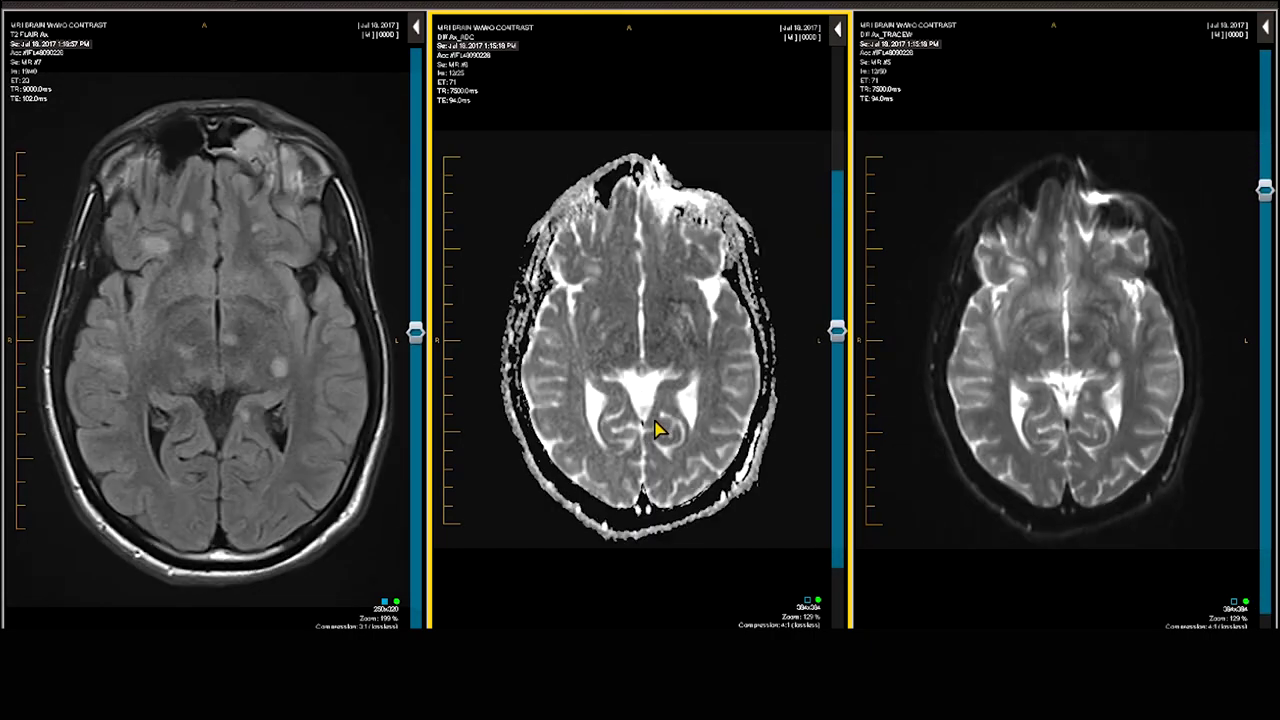
scroll(660, 428, "up", 4)
scroll(659, 428, "down", 5)
scroll(659, 428, "up", 5)
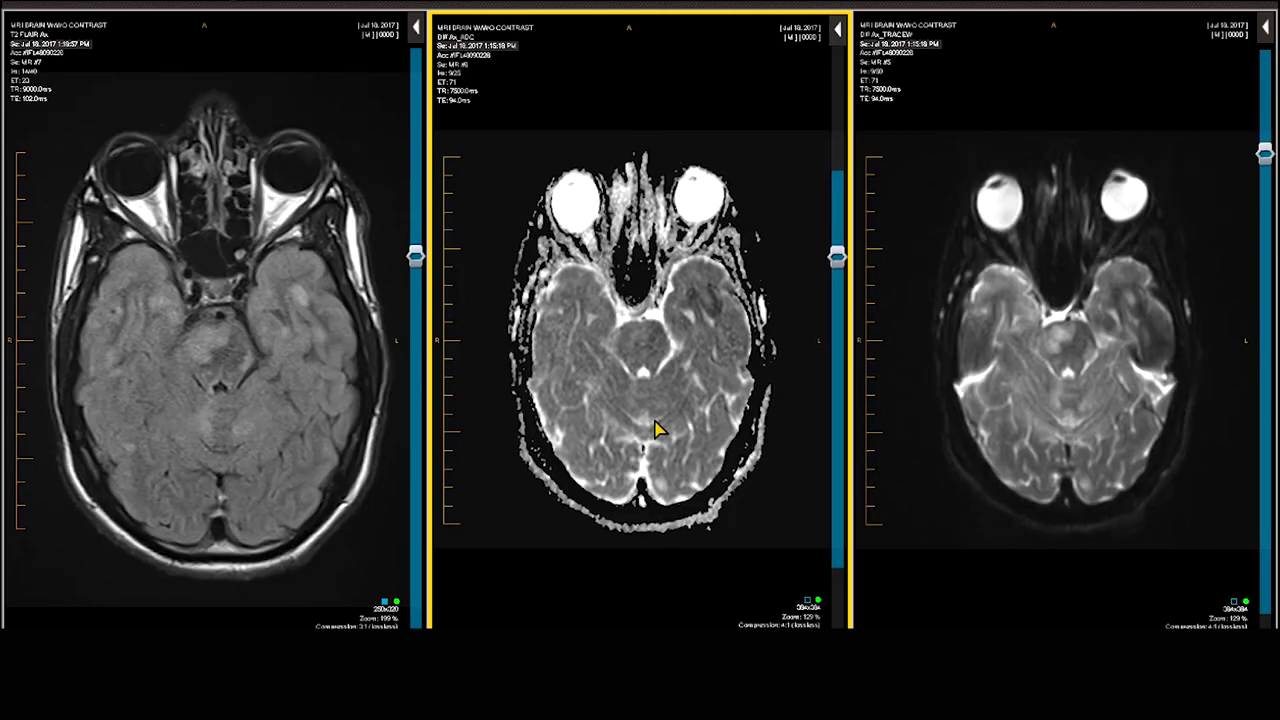
scroll(659, 428, "down", 1)
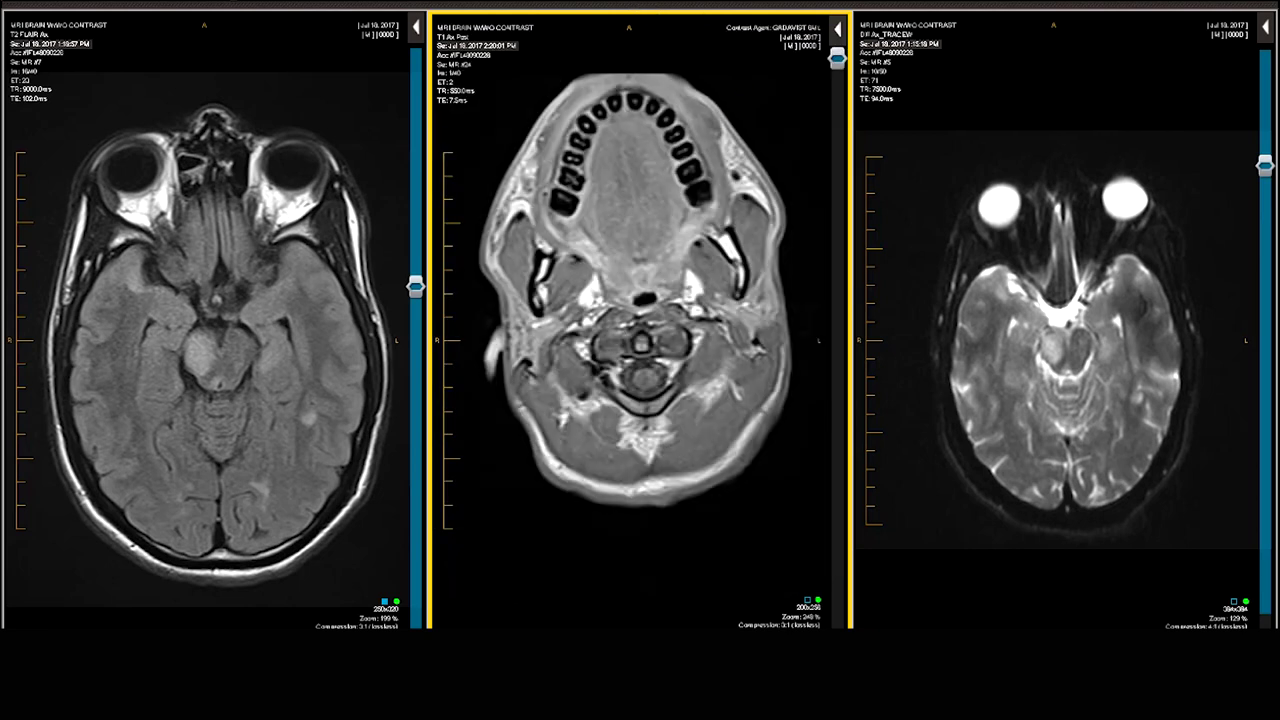
Replace the diffusion trace series with T1 Cor Post fs and examine the axial T1 post-contrast slices from the skull base to slice 26
left_click_drag(878, 68, 977, 218)
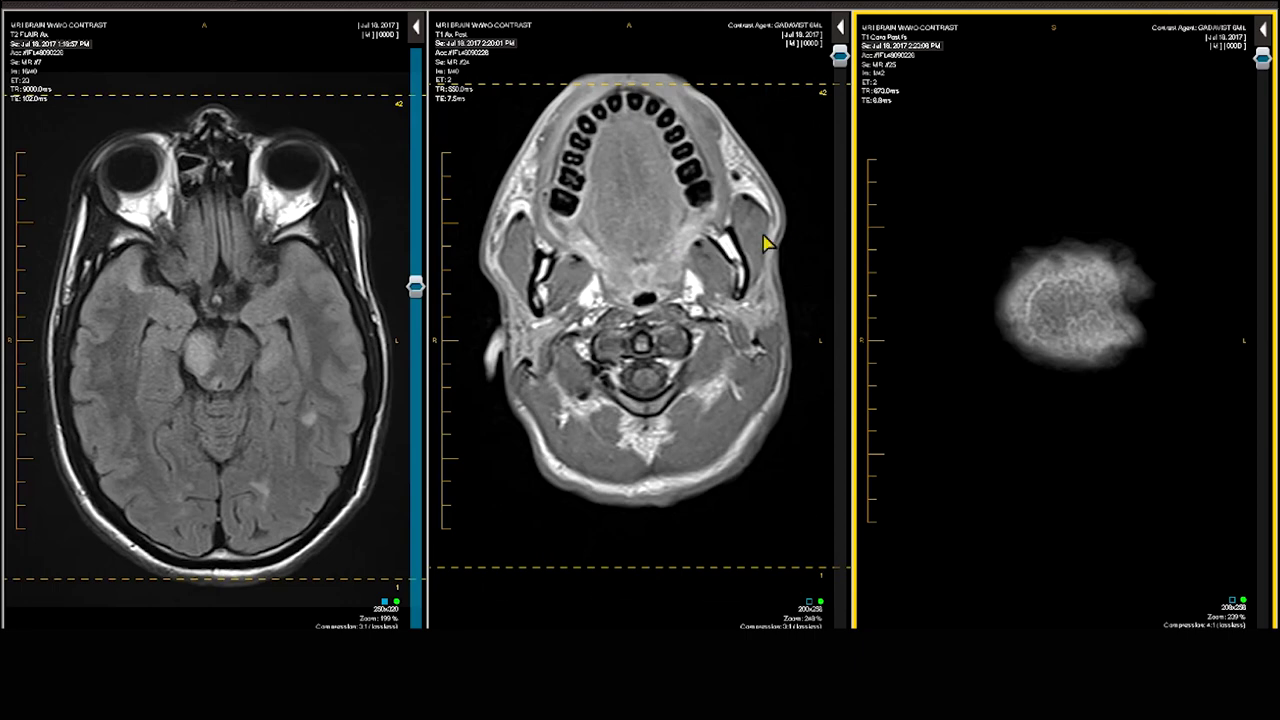
scroll(725, 257, "down", 15)
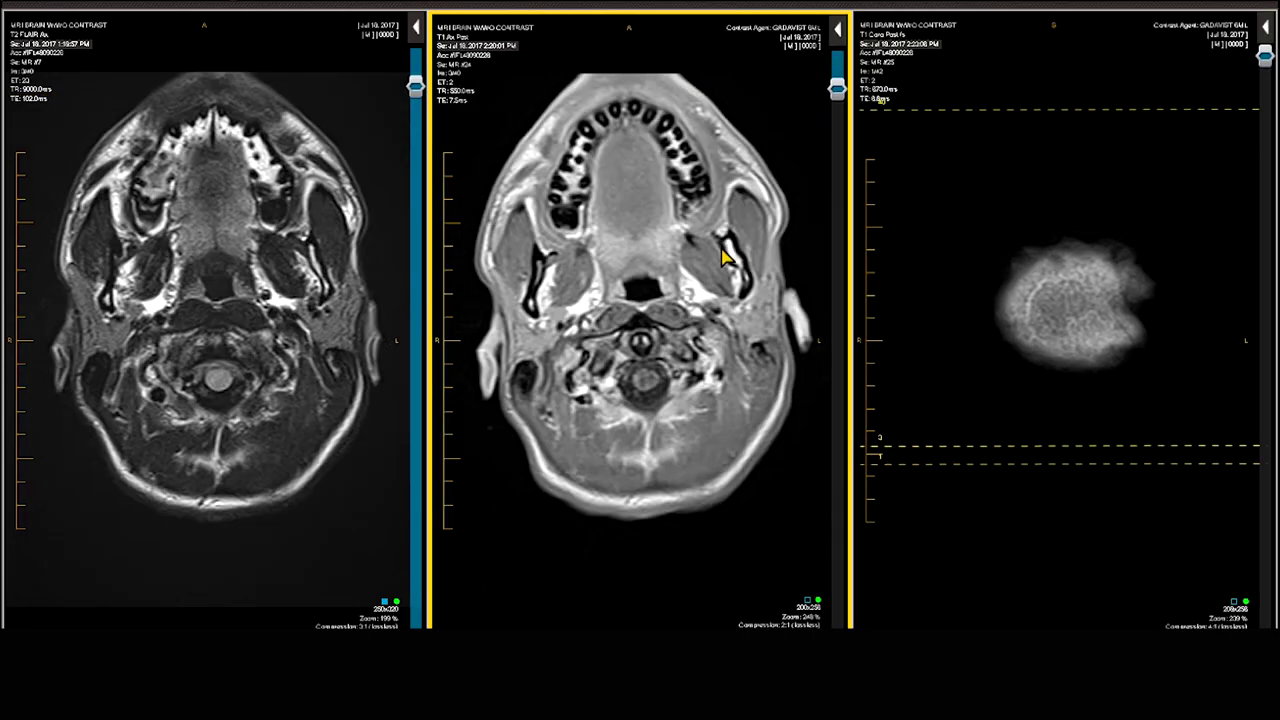
scroll(725, 257, "down", 5)
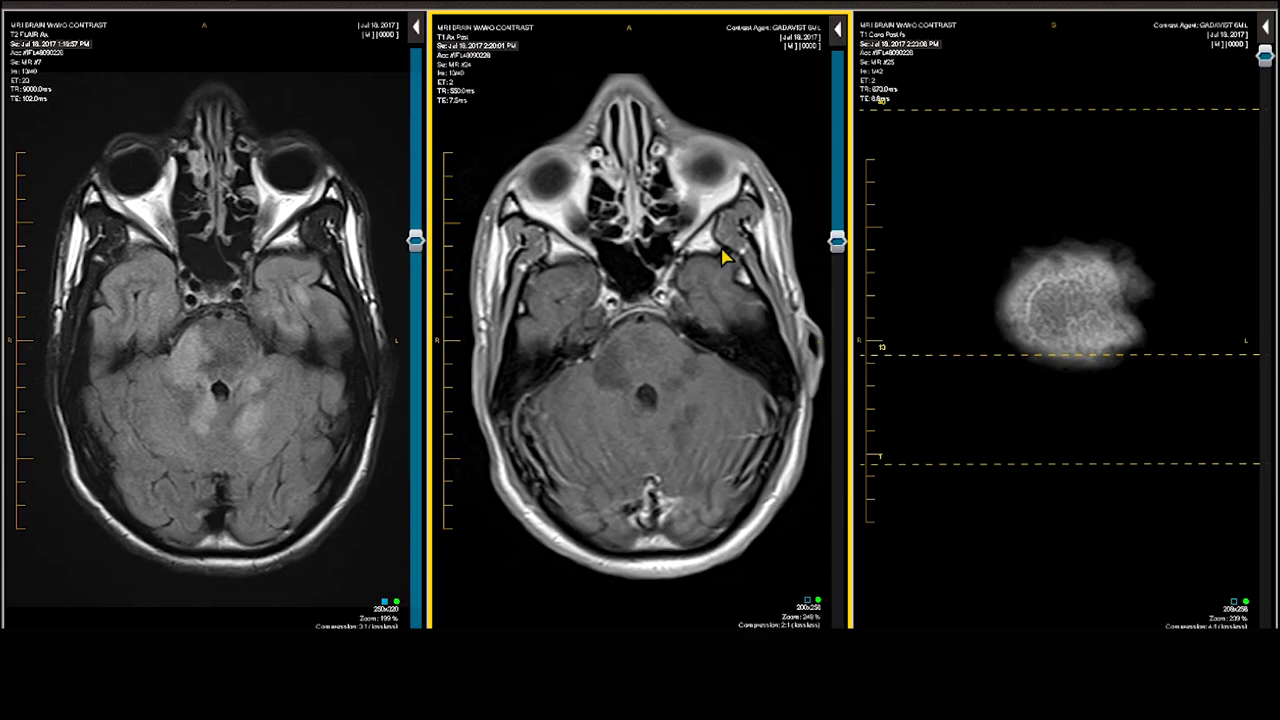
scroll(725, 257, "down", 2)
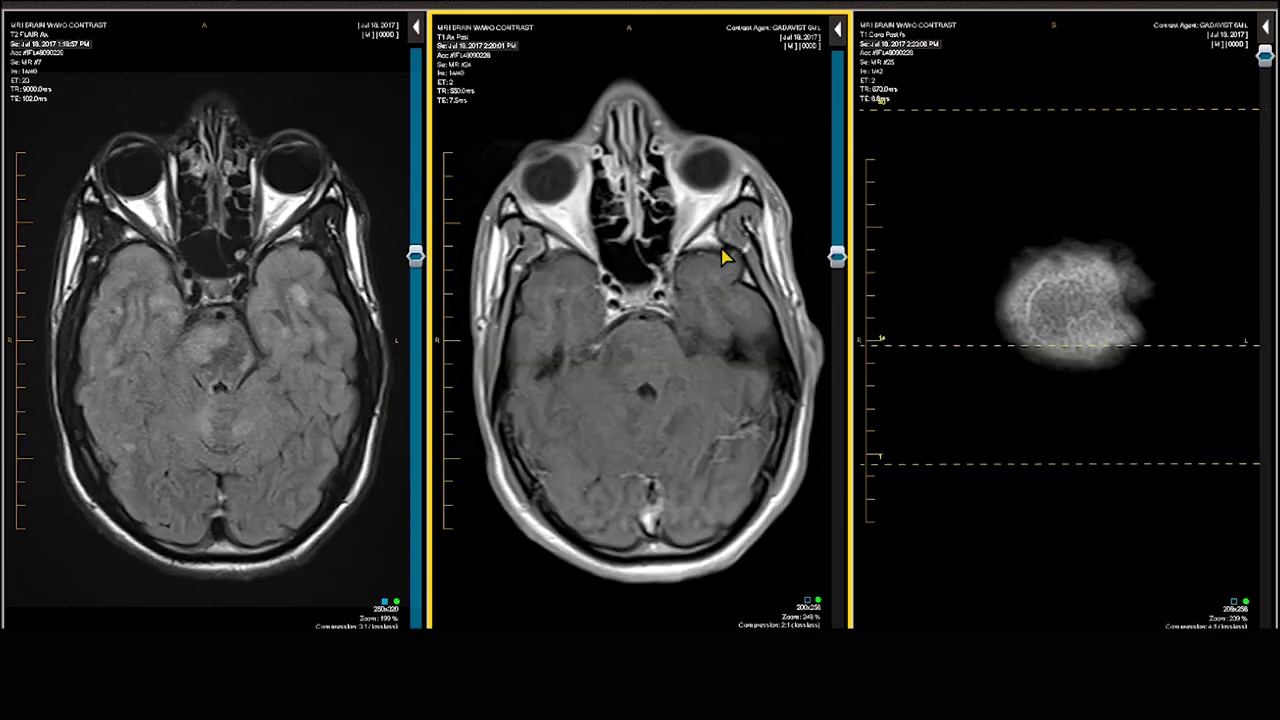
scroll(725, 257, "down", 4)
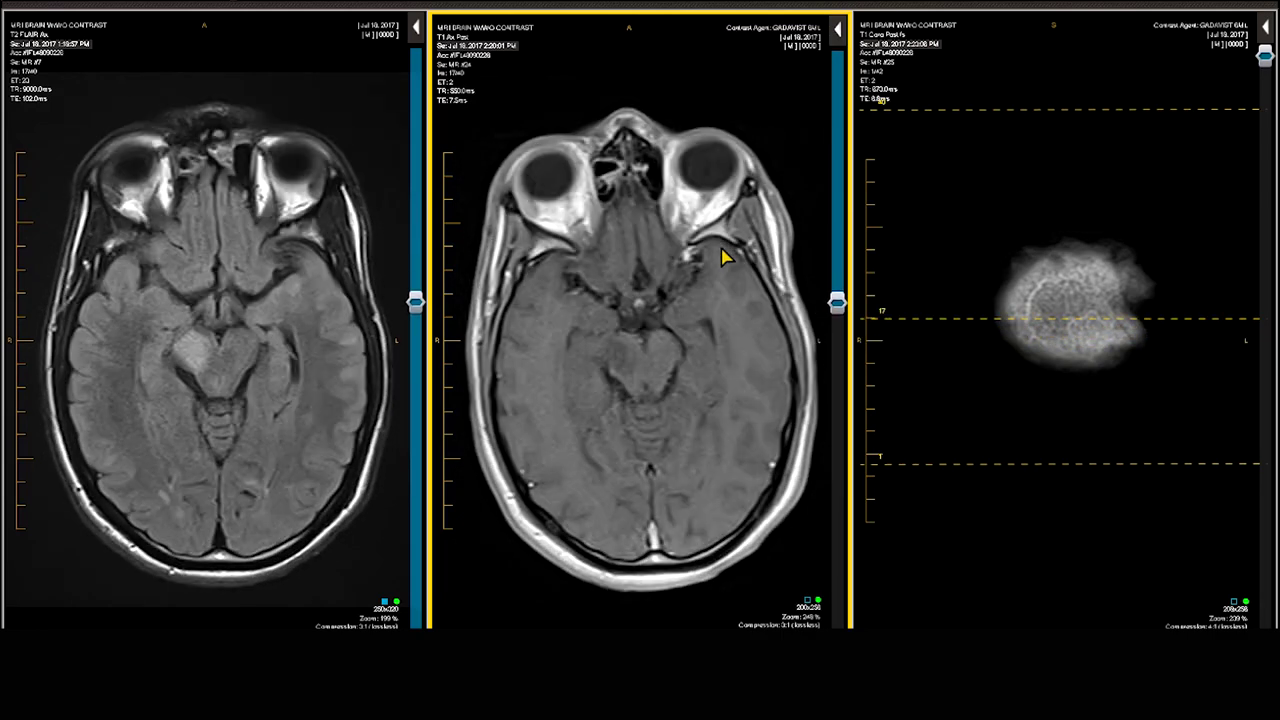
scroll(725, 257, "down", 10)
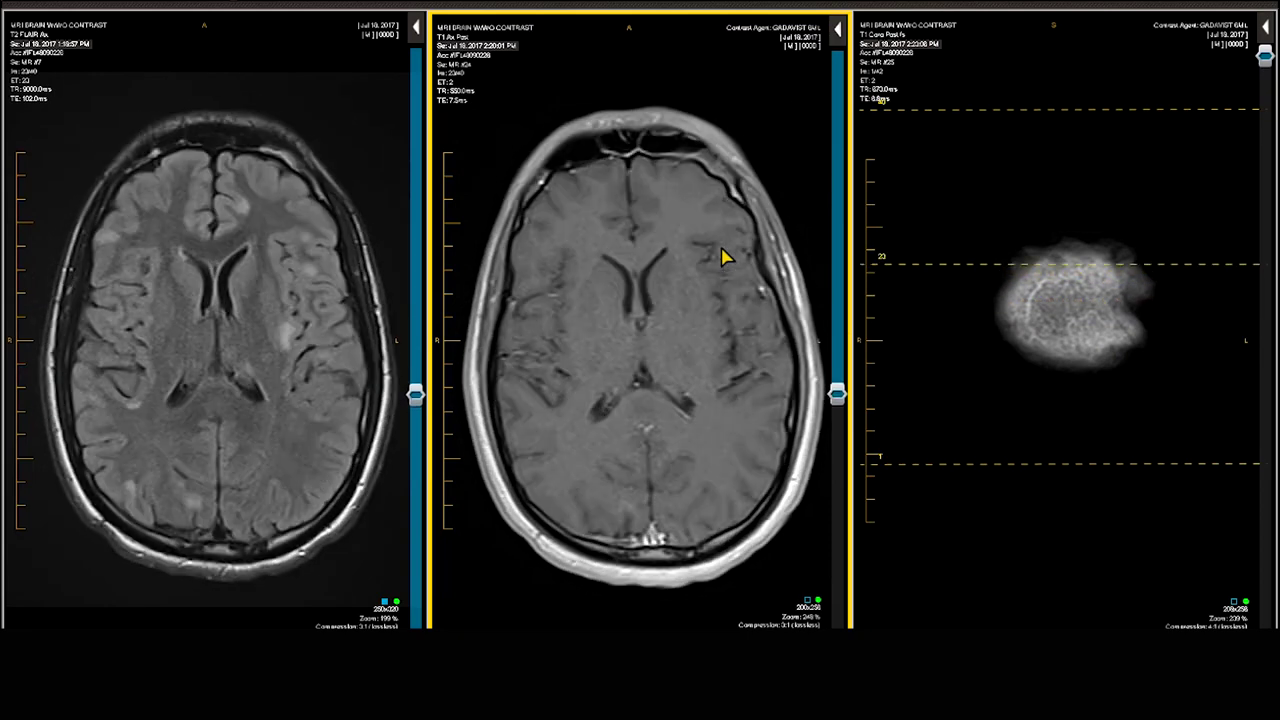
scroll(725, 257, "up", 6)
scroll(725, 257, "down", 5)
scroll(725, 257, "up", 5)
scroll(725, 257, "down", 4)
scroll(725, 257, "up", 1)
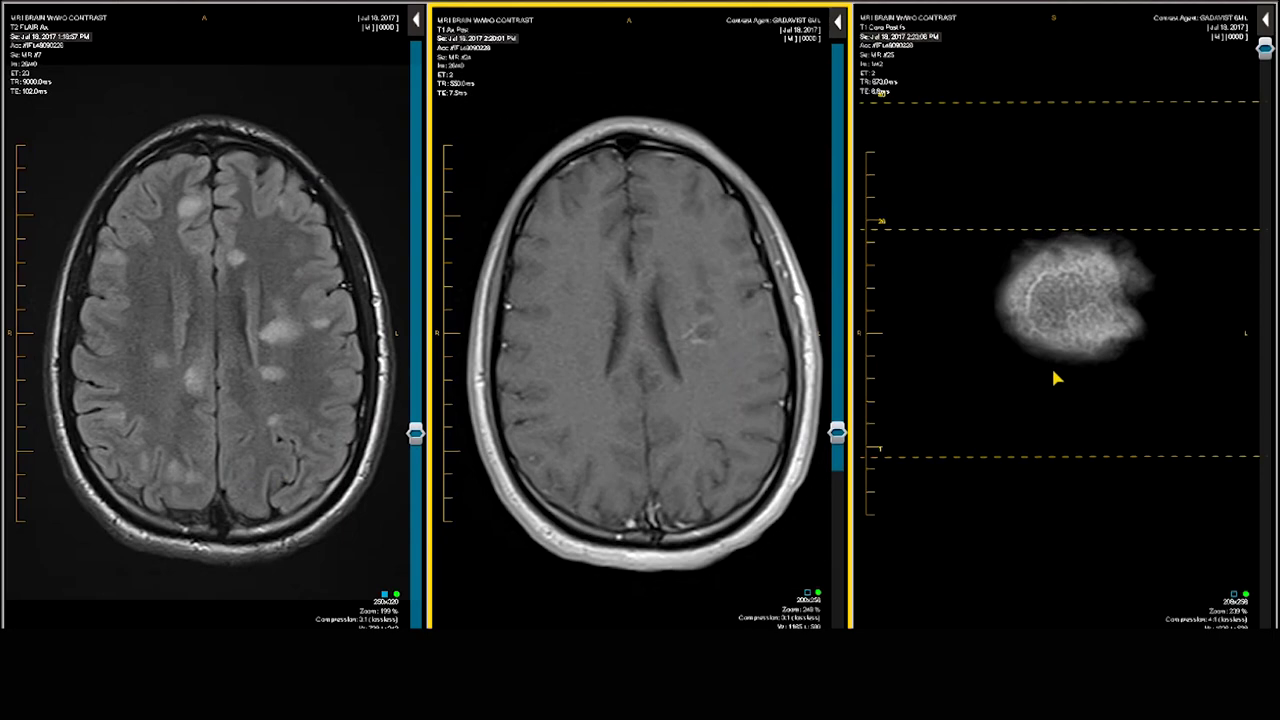
Examine the coronal T1 post-contrast slices from the back of the head forward to slice 22 for enhancing lesions
scroll(1051, 365, "down", 5)
scroll(1058, 373, "down", 15)
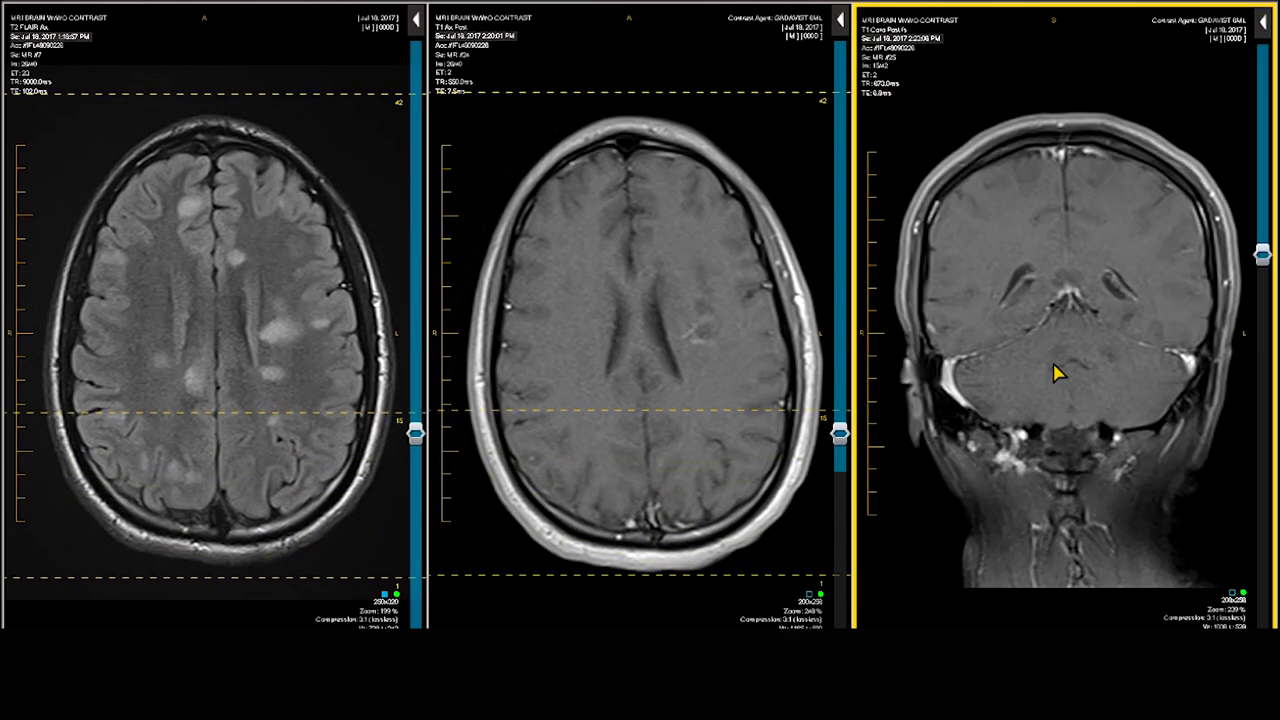
scroll(1058, 373, "down", 2)
scroll(1058, 373, "up", 2)
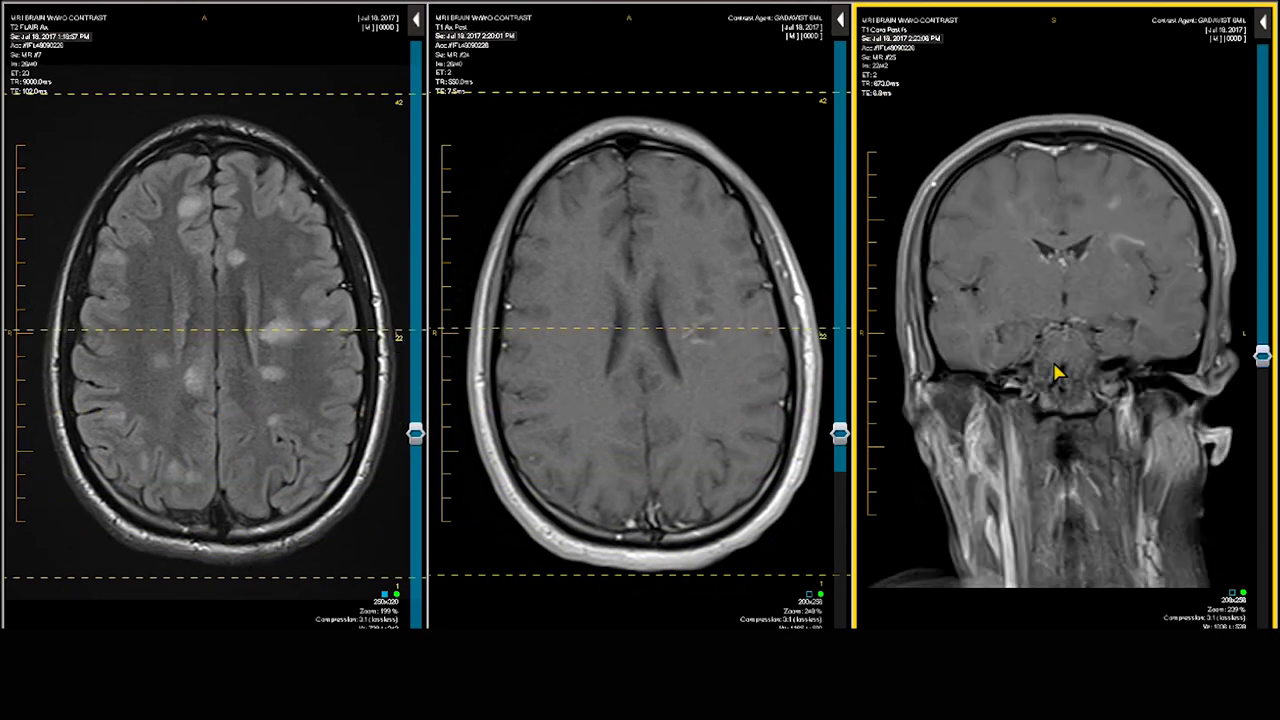
scroll(1055, 366, "down", 2)
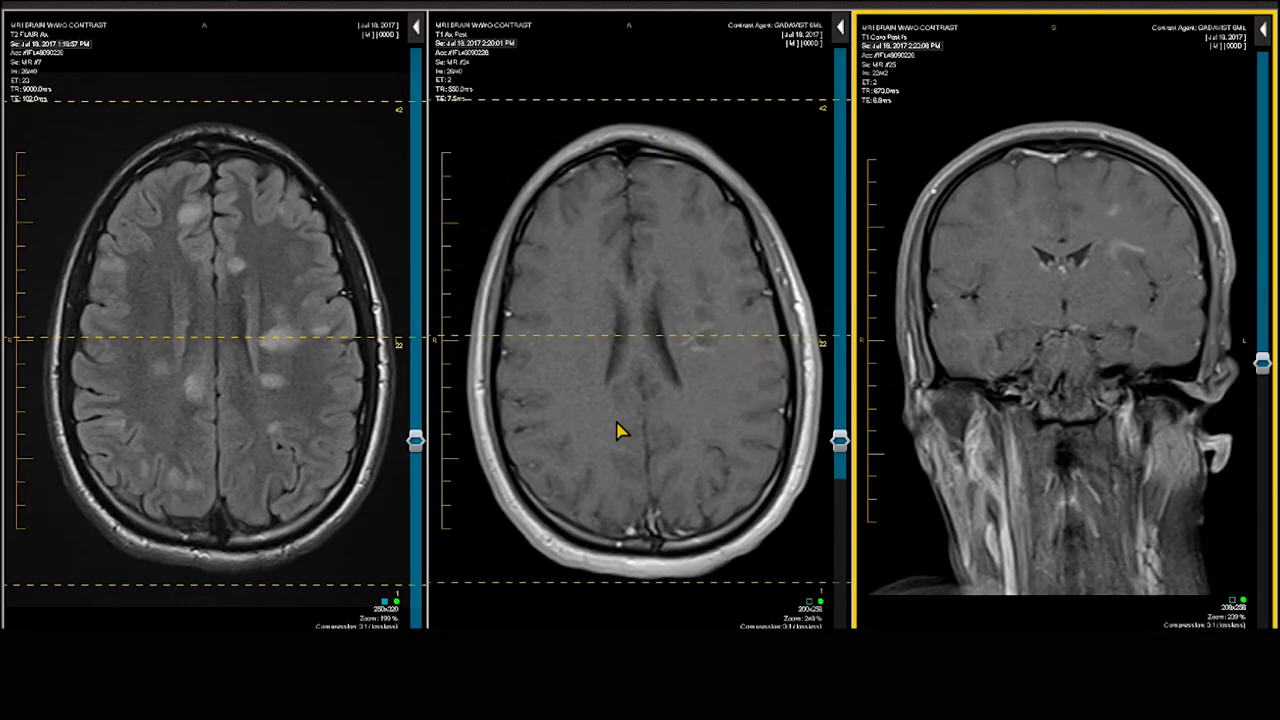
Examine the axial T1 post-contrast slices around slices 30 to 32 for enhancing lesions near the vertex
scroll(618, 430, "down", 4)
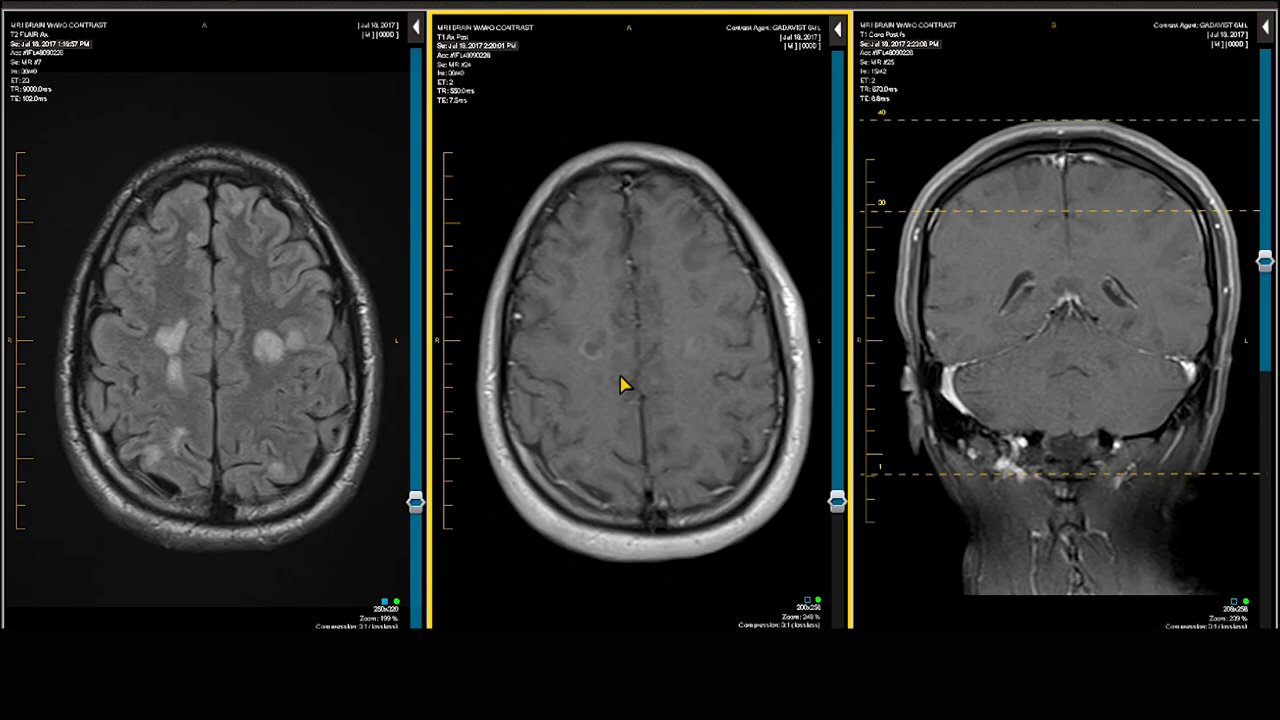
scroll(700, 370, "down", 2)
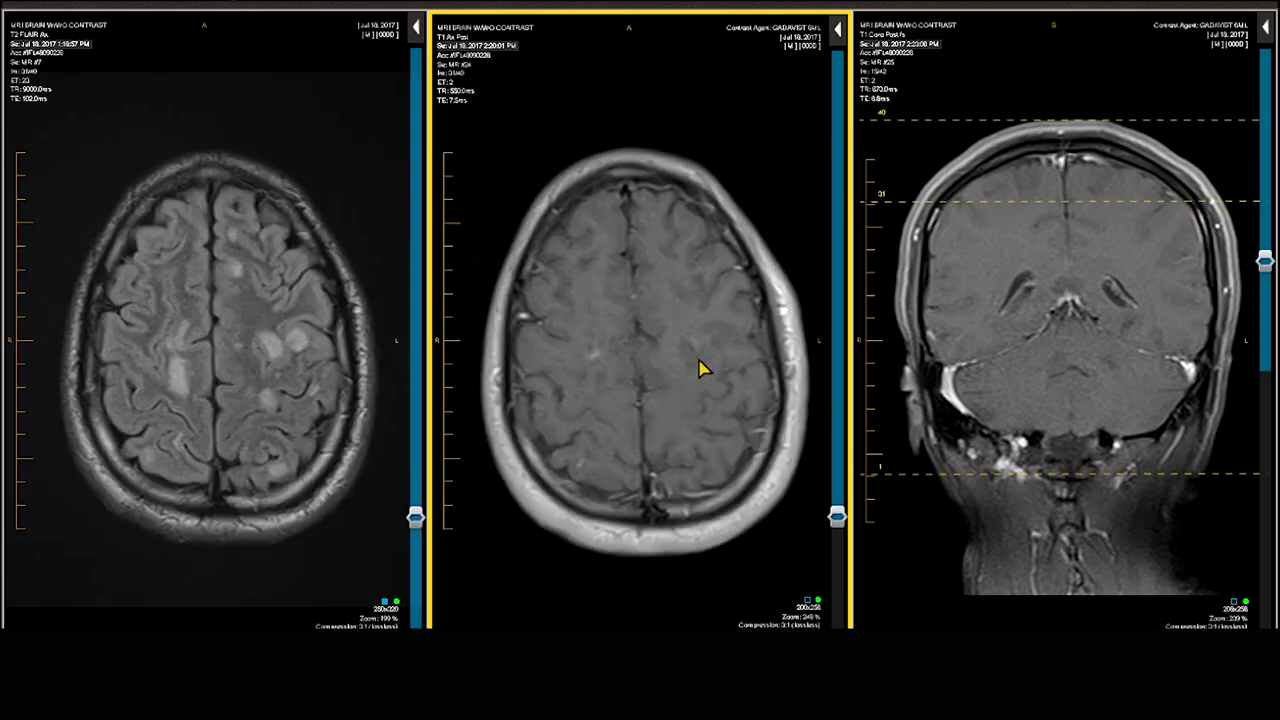
scroll(700, 372, "down", 2)
scroll(700, 372, "up", 3)
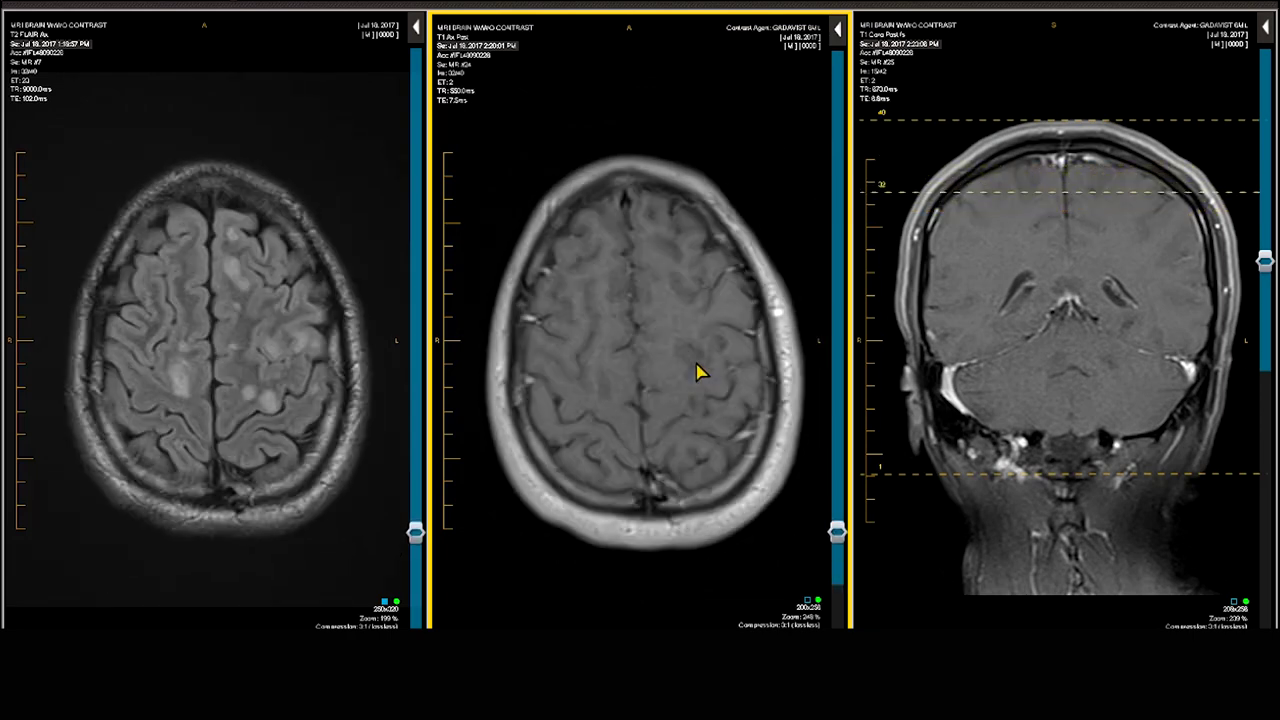
scroll(698, 373, "up", 2)
scroll(690, 375, "down", 3)
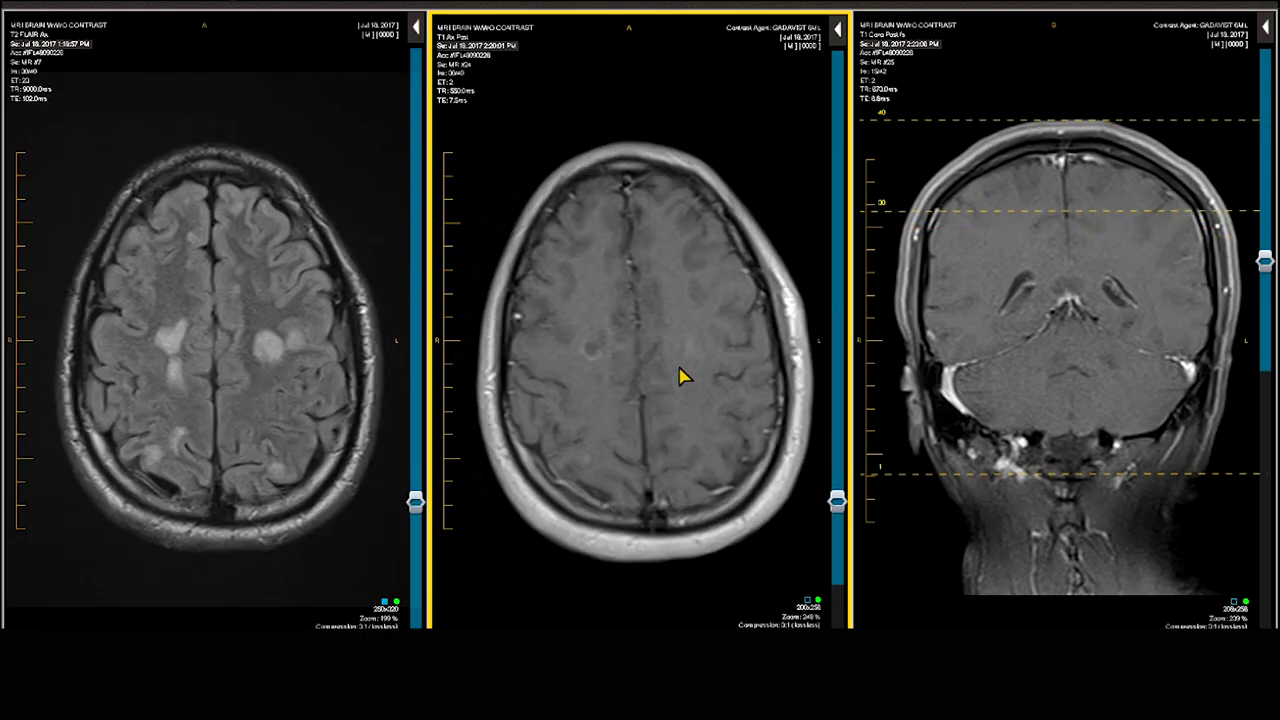
scroll(682, 375, "up", 2)
scroll(682, 374, "down", 2)
scroll(682, 374, "up", 2)
Bring the coronal T1 post-contrast series to slice 21, checking the enhancing lesions on the adjacent slices
scroll(1115, 365, "down", 5)
scroll(1112, 360, "down", 10)
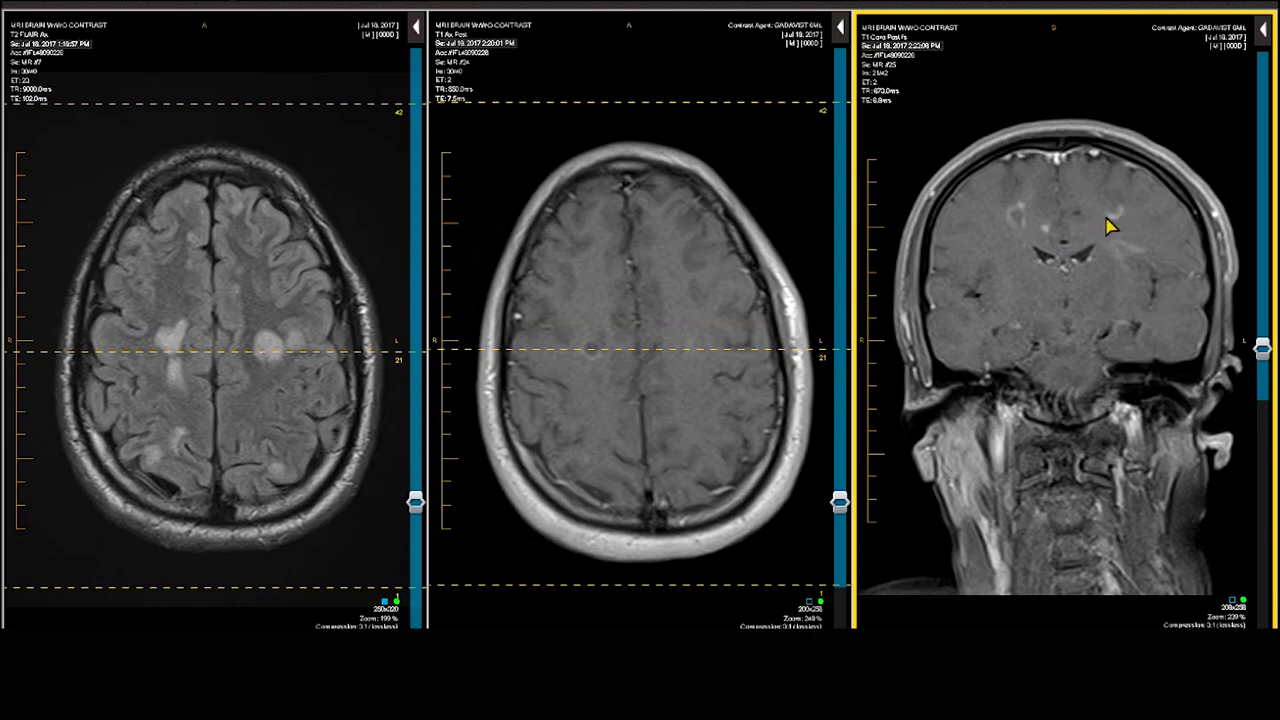
scroll(1072, 320, "down", 3)
scroll(1070, 324, "up", 3)
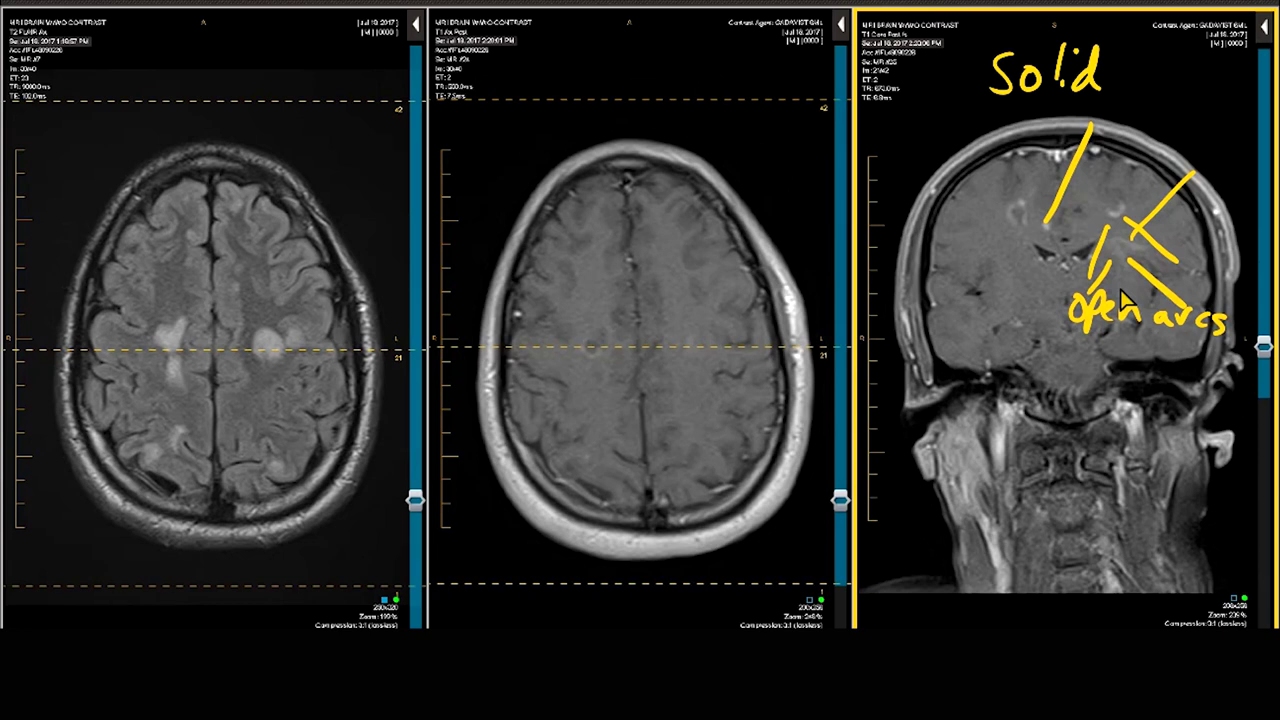
Undo the last freehand strokes beside the open-arc lesion on the coronal slice and draw a new pointer line there
key("ctrl+z")
key("ctrl+z")
key("ctrl+z")
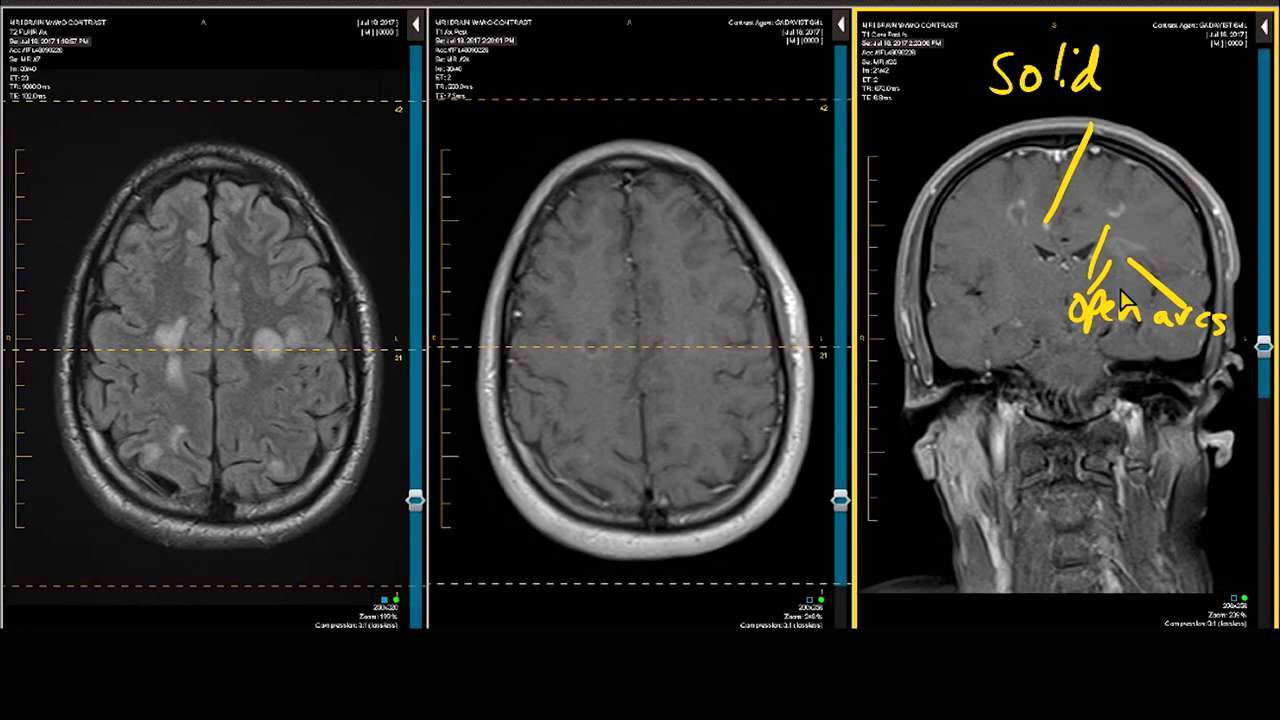
mouse_move(1140, 244)
left_mouse_down()
mouse_move(1190, 210)
mouse_move(1166, 180)
left_mouse_up()
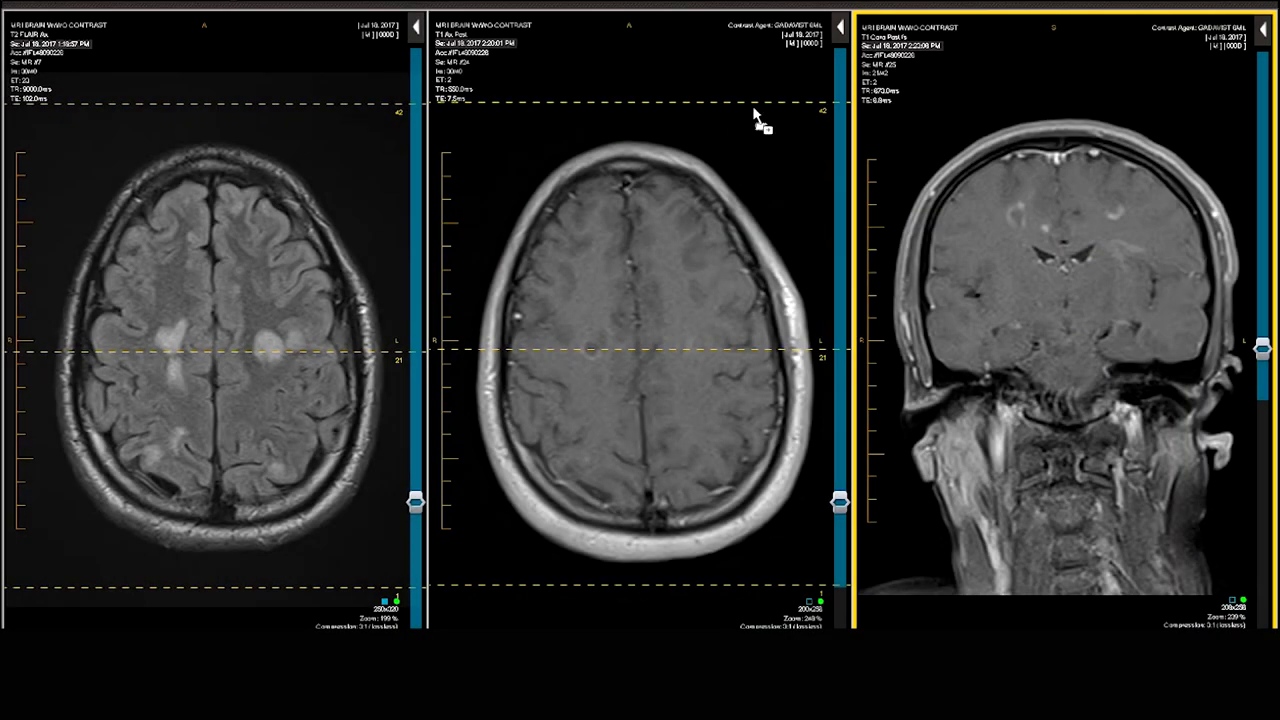
Replace the axial T1 post-contrast series with the sagittal 3D T2 FLAIR series and bring it past the midline to slice 85
left_click_drag(753, 109, 648, 236)
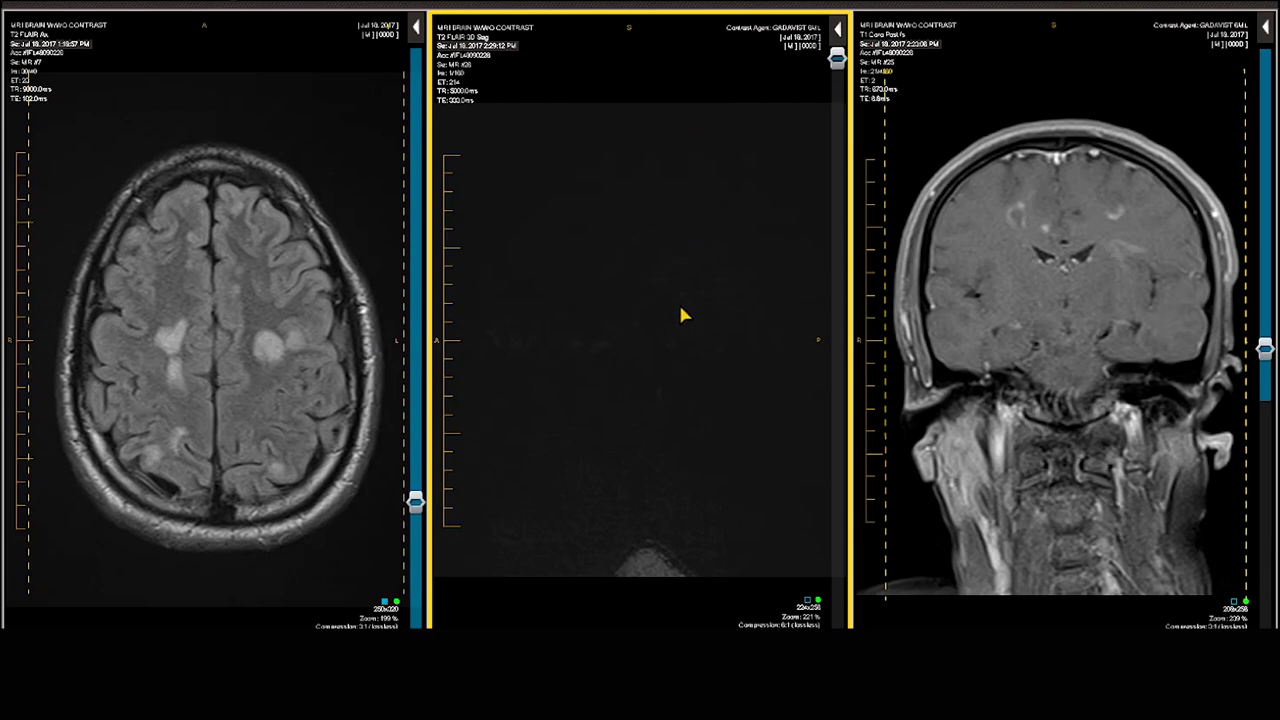
scroll(683, 315, "down", 9)
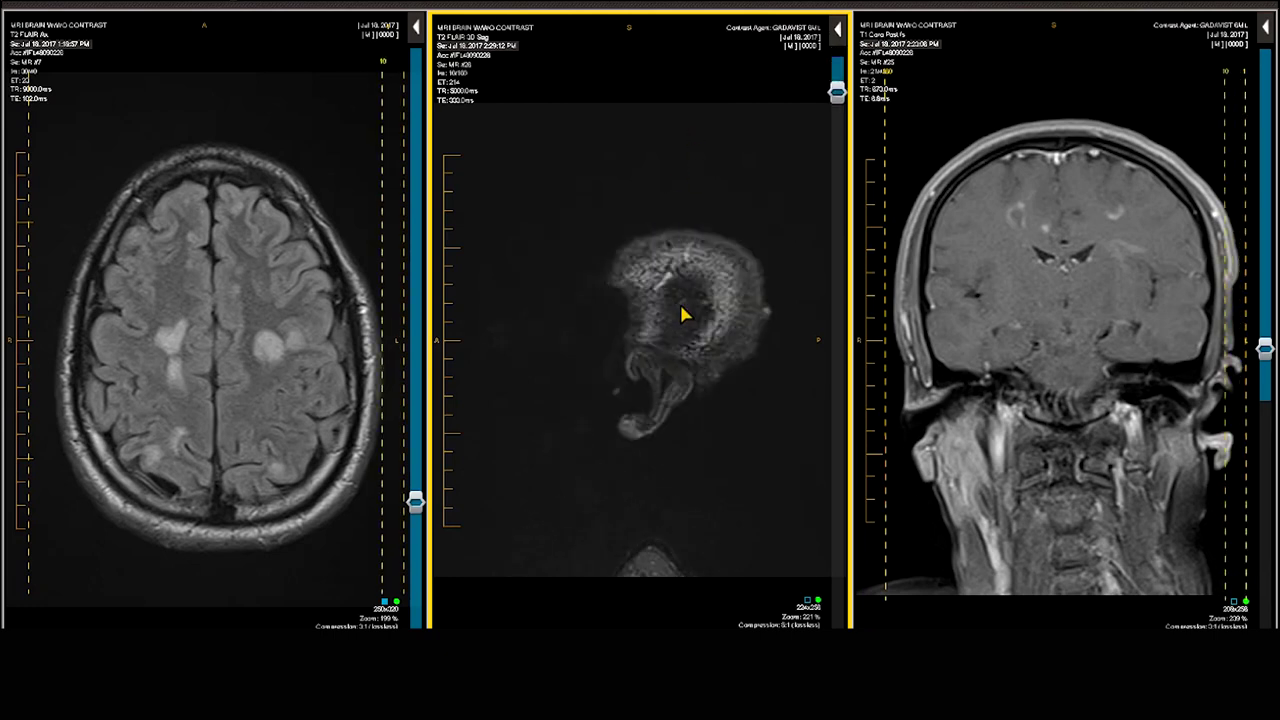
scroll(683, 315, "down", 20)
scroll(678, 312, "down", 20)
scroll(676, 313, "down", 3)
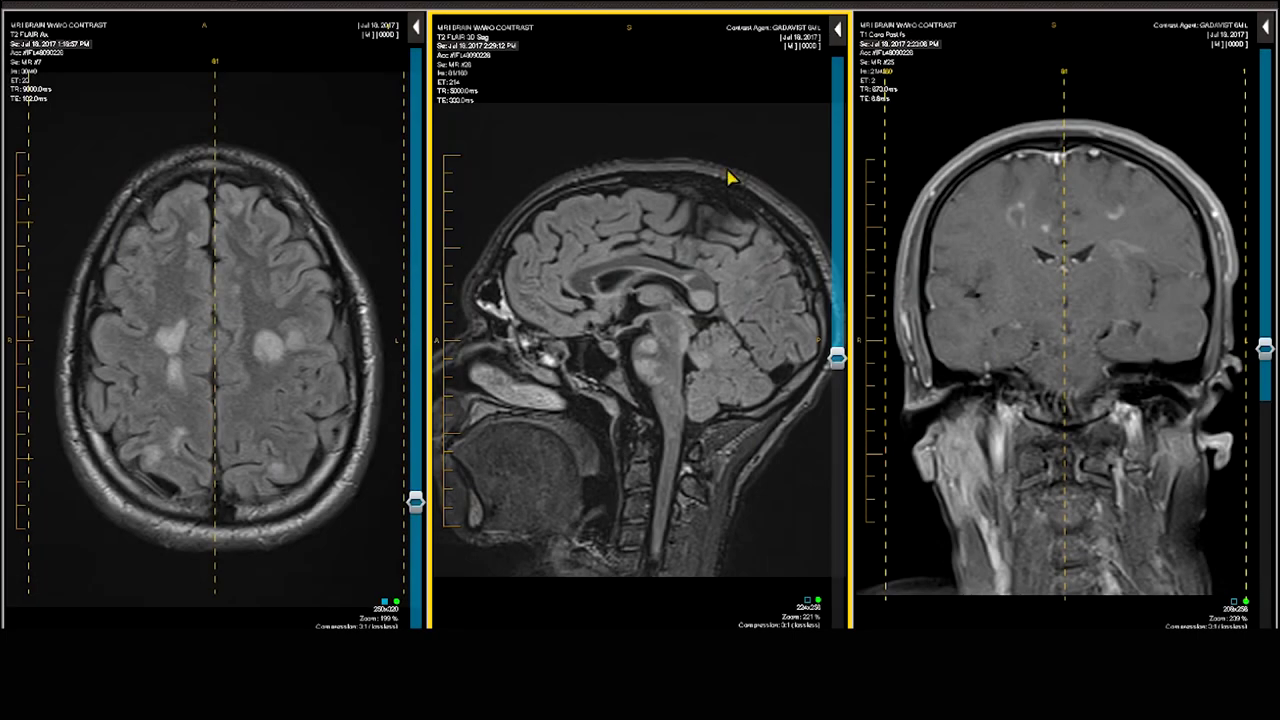
scroll(724, 205, "down", 4)
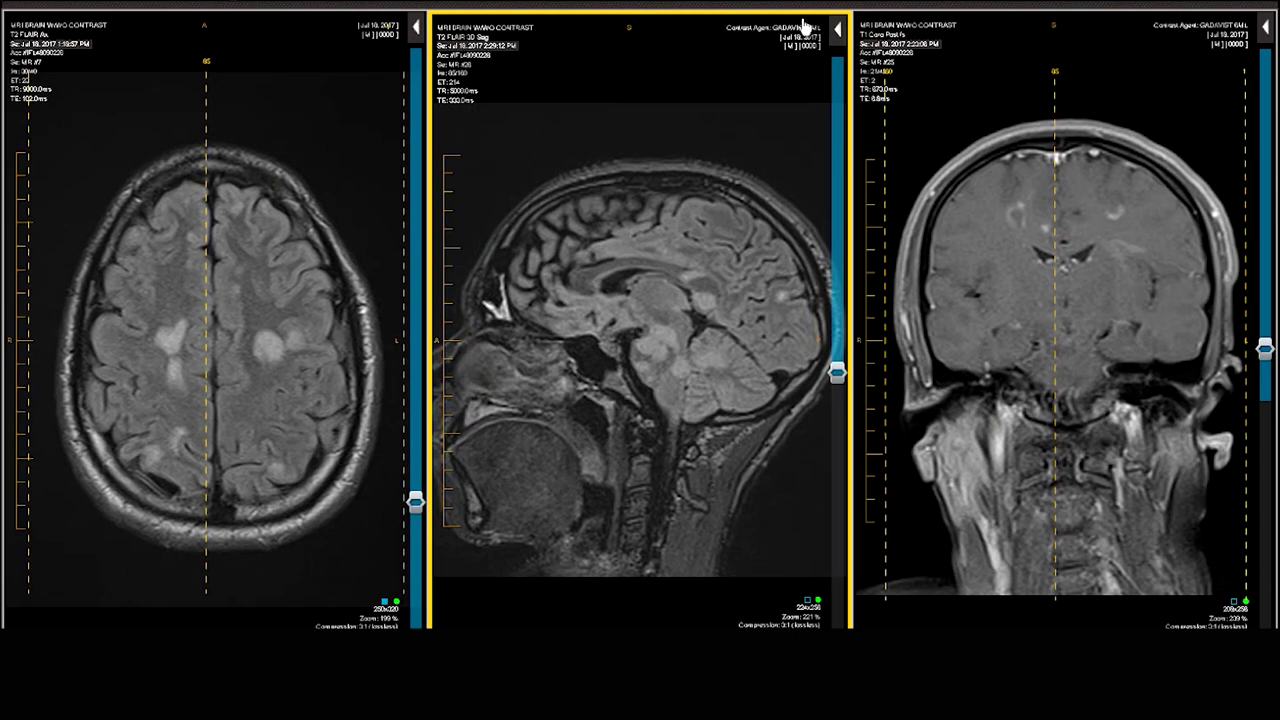
Load the axial mIP and SWI series in place of the two FLAIR series and review them upward to mIP slice 60
left_click_drag(808, 8, 517, 71)
left_click_drag(262, 263, 265, 270)
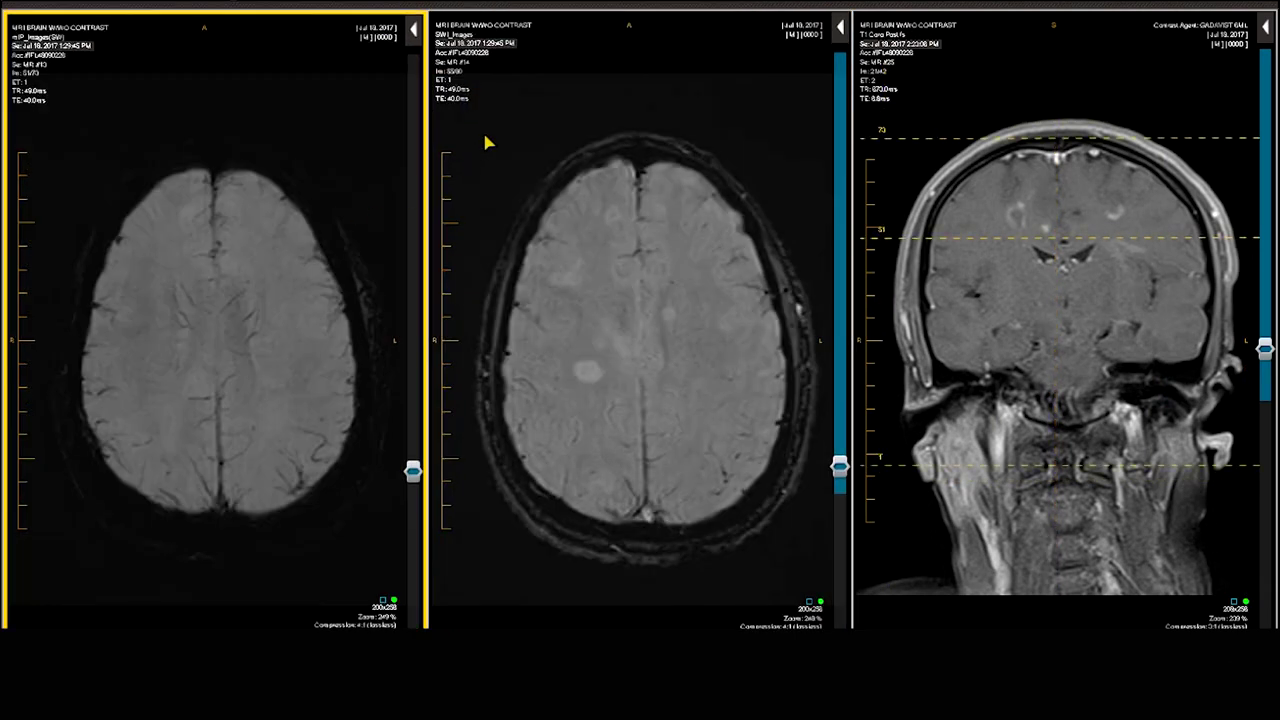
scroll(258, 352, "down", 2)
scroll(258, 352, "down", 6)
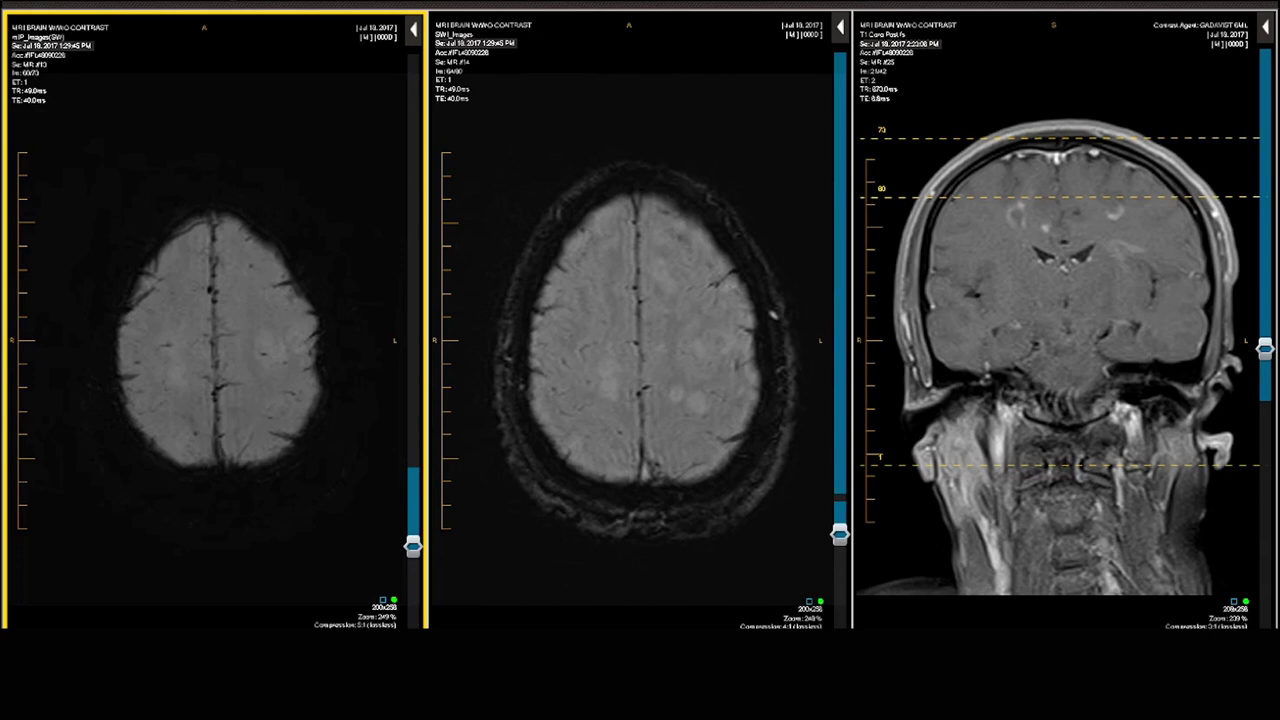
Display the sagittal cervical spine T2, T2 STIR and T1 series side by side
left_click_drag(787, 17, 294, 287)
left_click_drag(712, 263, 718, 266)
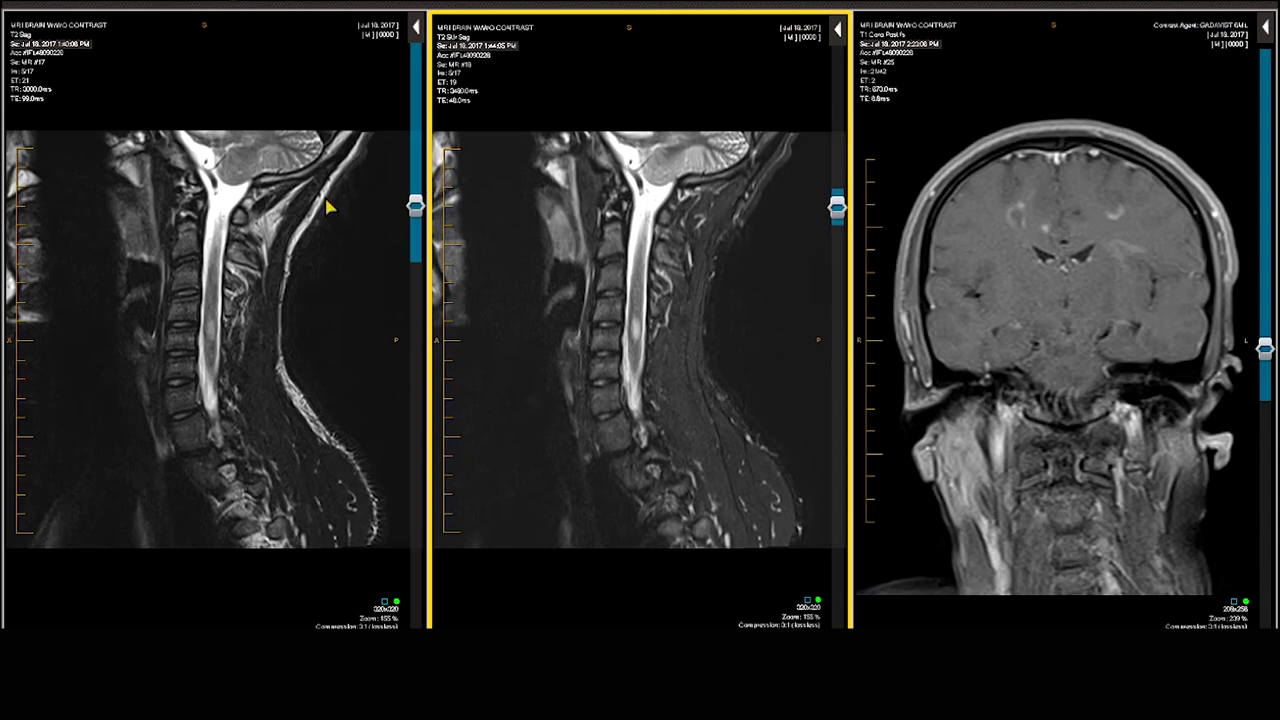
left_click_drag(752, 118, 1037, 318)
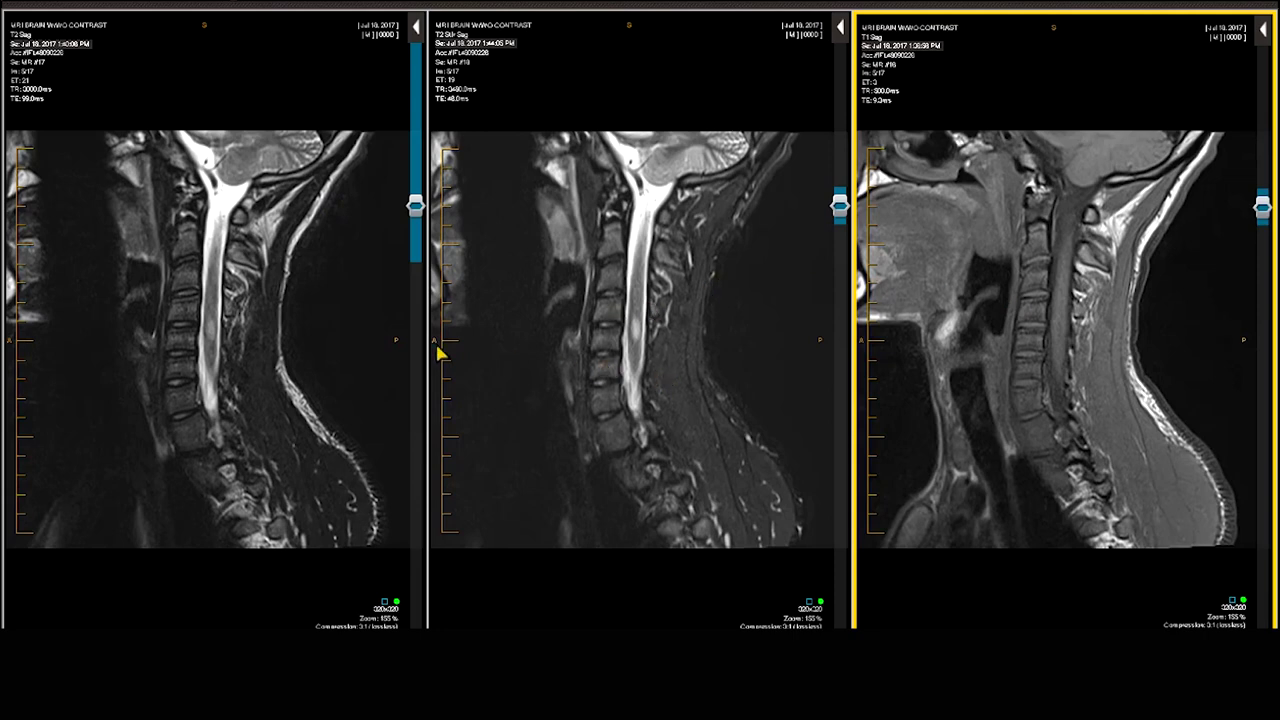
Examine the cervical cord for signal changes on the sagittal T2, STIR and T1 series around slices 5 to 7
left_click(346, 336)
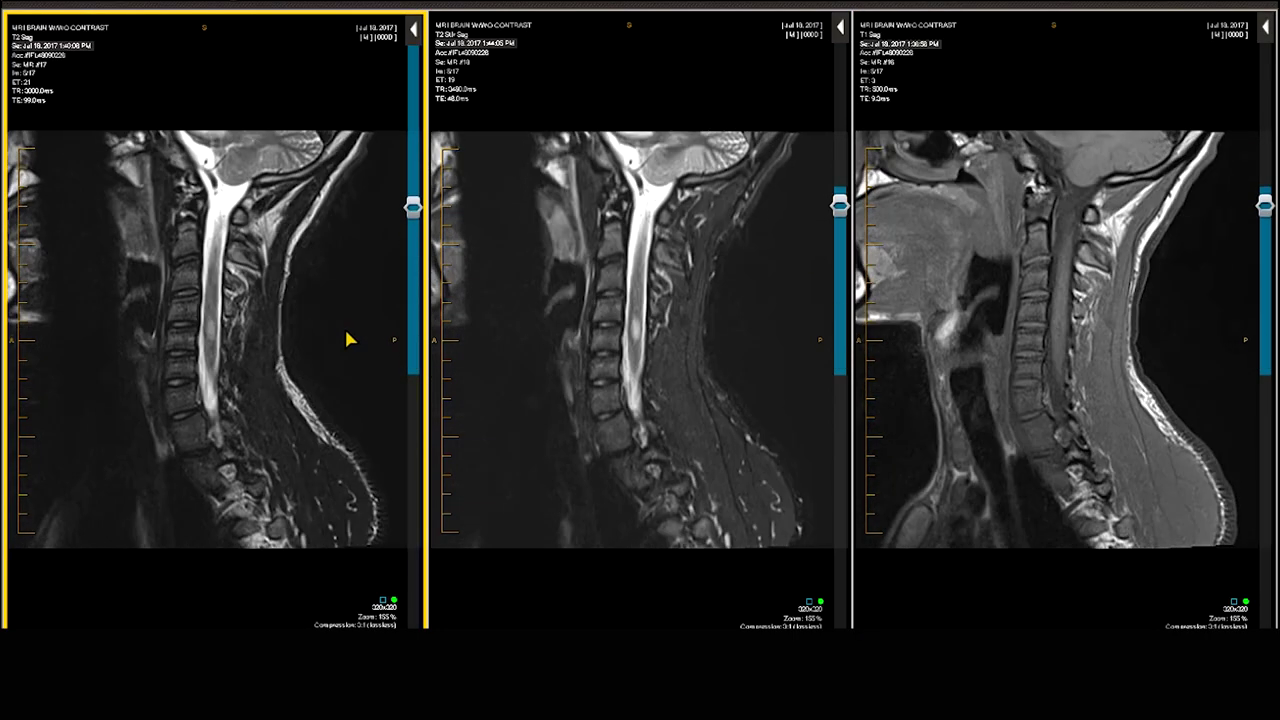
scroll(347, 335, "down", 2)
scroll(350, 339, "up", 2)
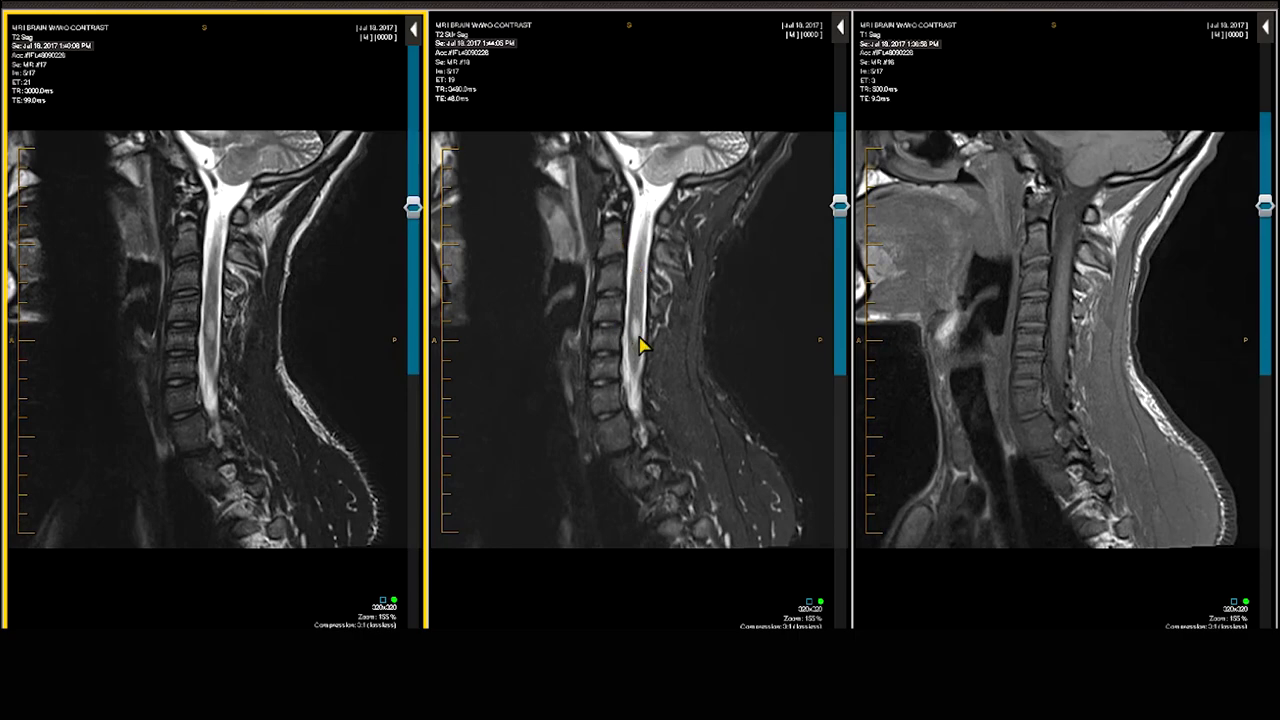
left_click(641, 345)
scroll(641, 346, "down", 3)
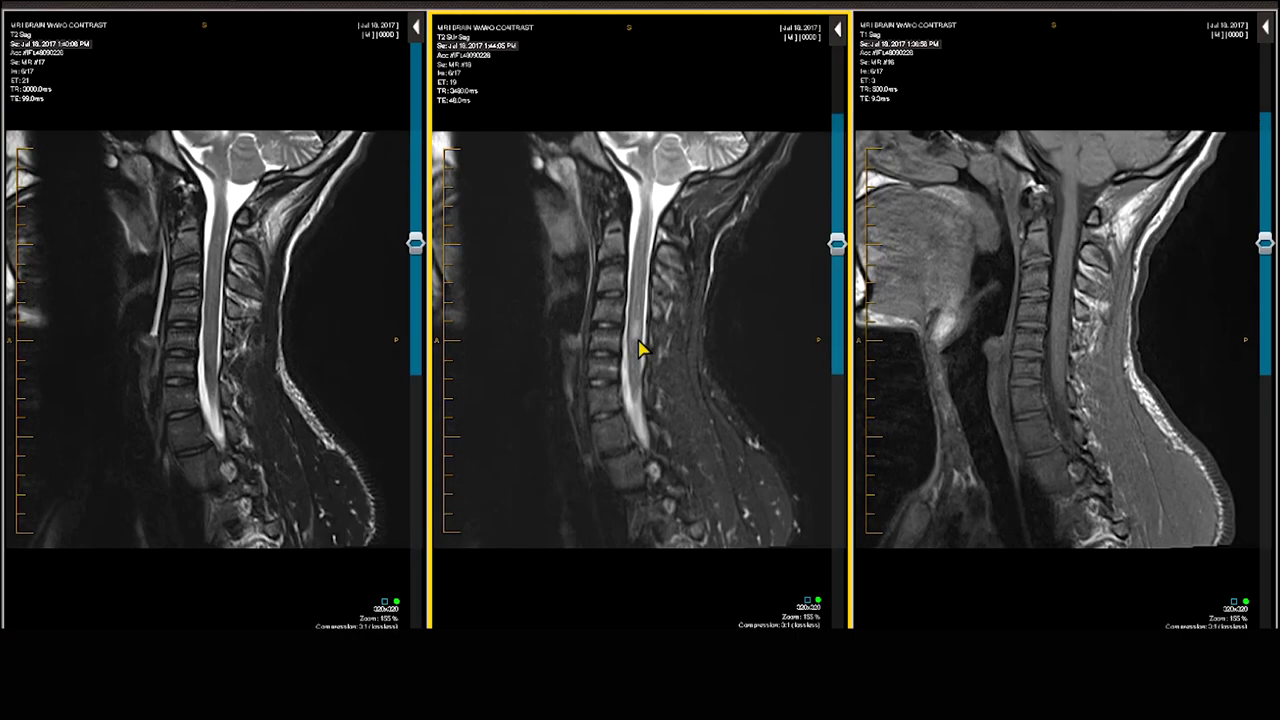
scroll(641, 345, "down", 3)
scroll(641, 345, "up", 2)
scroll(641, 345, "down", 3)
scroll(641, 345, "up", 3)
scroll(641, 347, "up", 2)
scroll(641, 347, "down", 2)
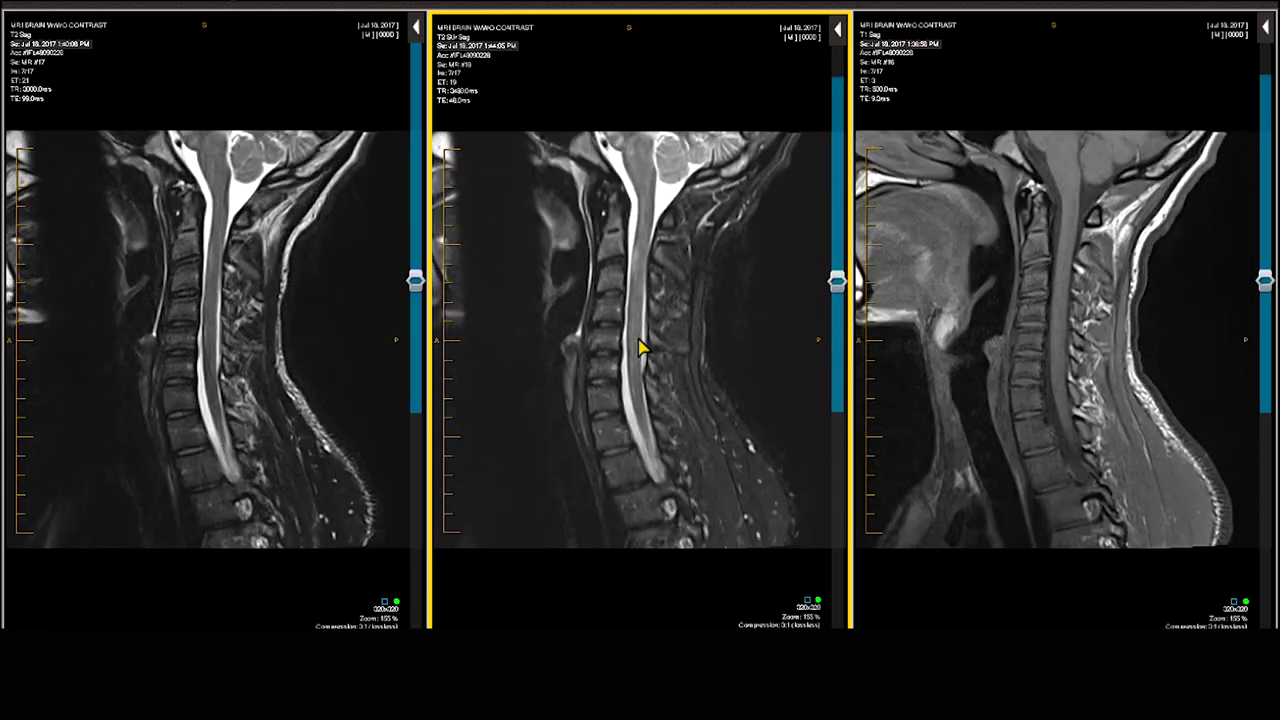
scroll(641, 273, "up", 1)
scroll(640, 272, "down", 1)
Replace the sagittal STIR series with T1 Sag Post and check slices 3 to 9 for cord enhancement, stopping at slice 7
left_click_drag(822, 4, 648, 325)
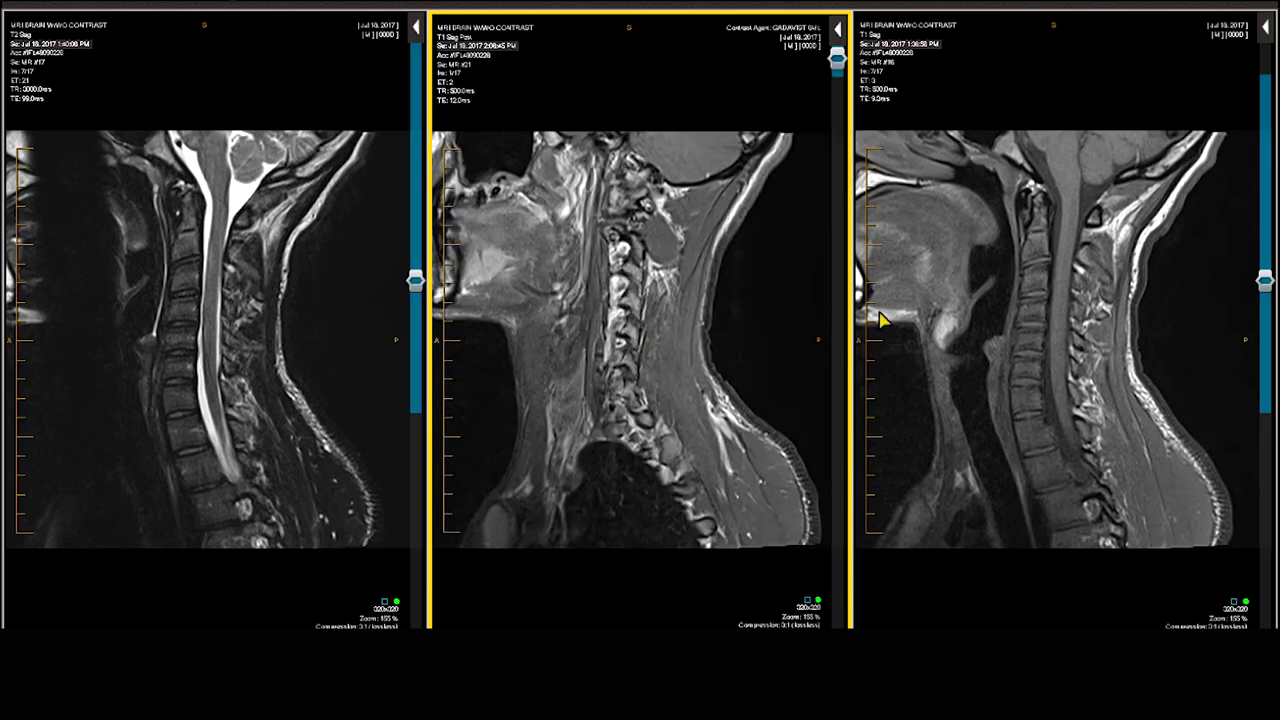
scroll(726, 338, "down", 8)
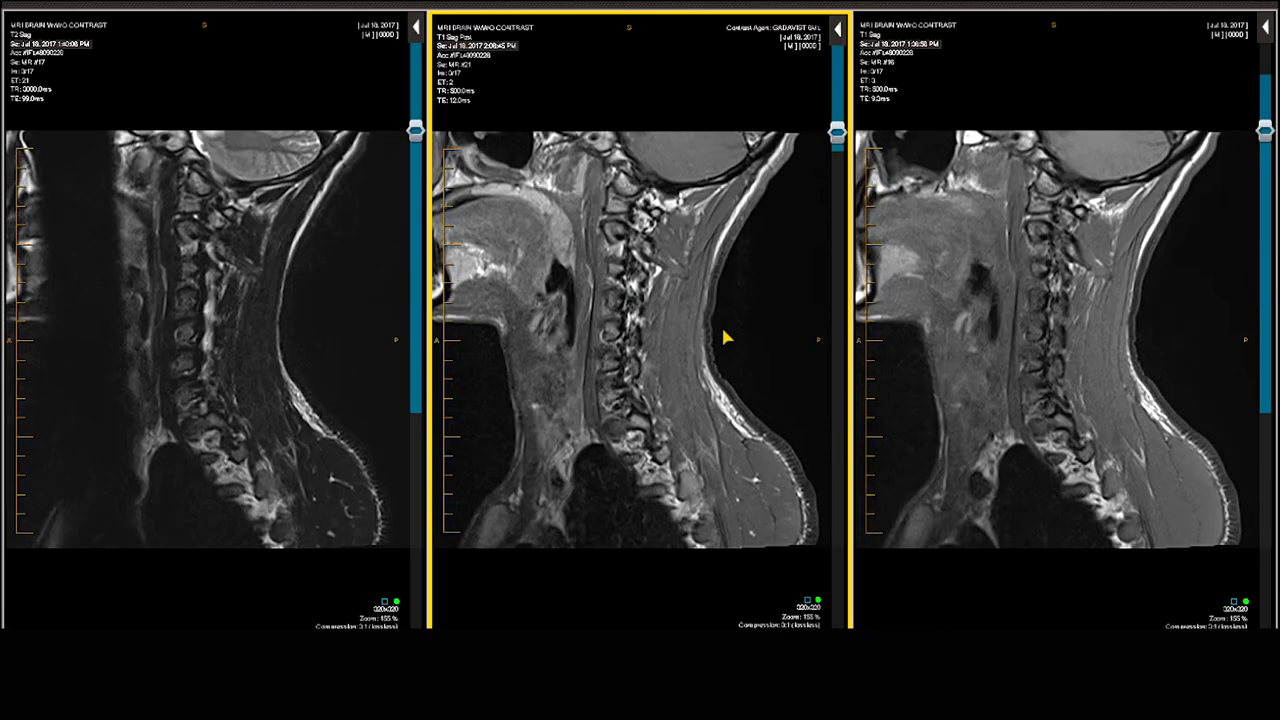
scroll(726, 338, "down", 4)
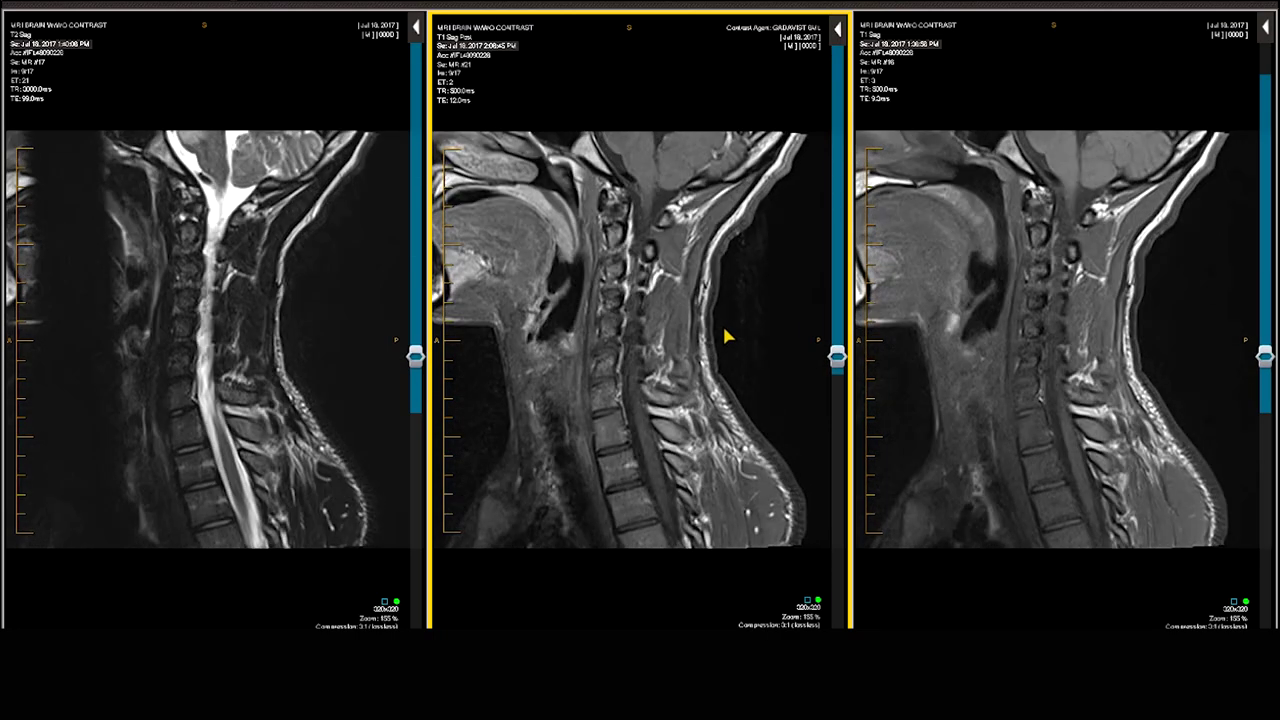
scroll(726, 338, "up", 7)
scroll(726, 338, "up", 1)
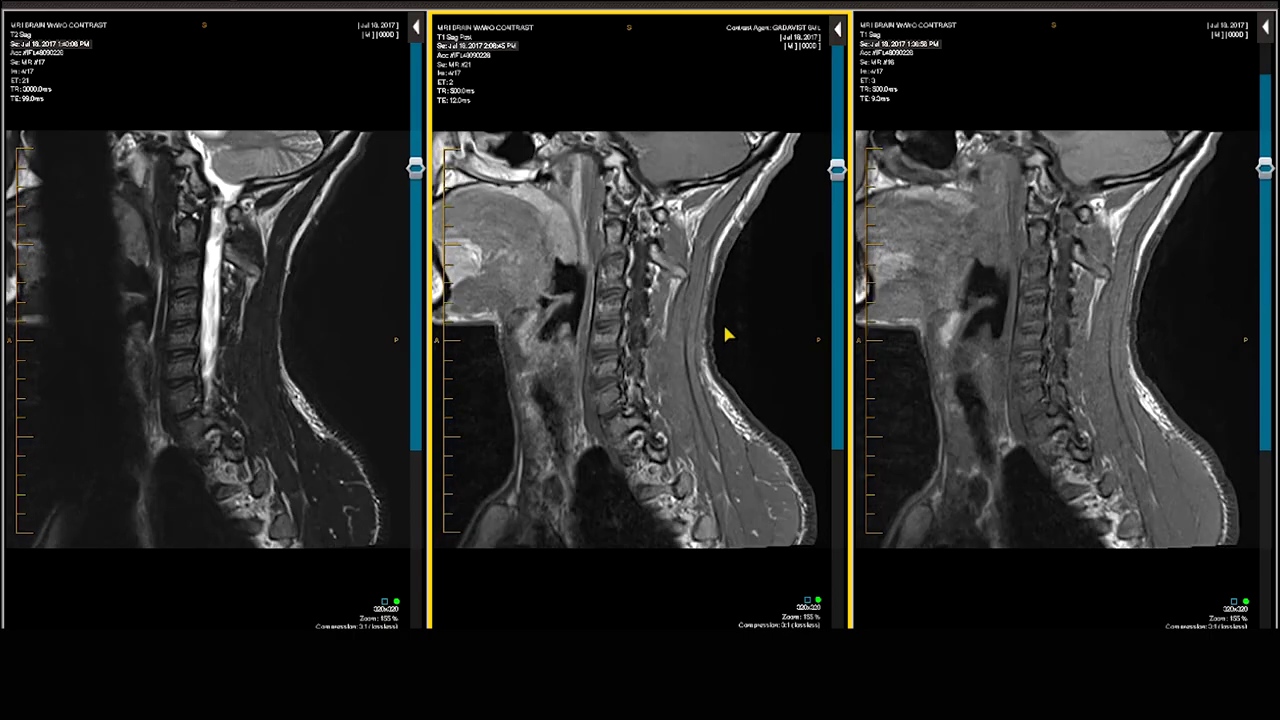
scroll(726, 338, "down", 5)
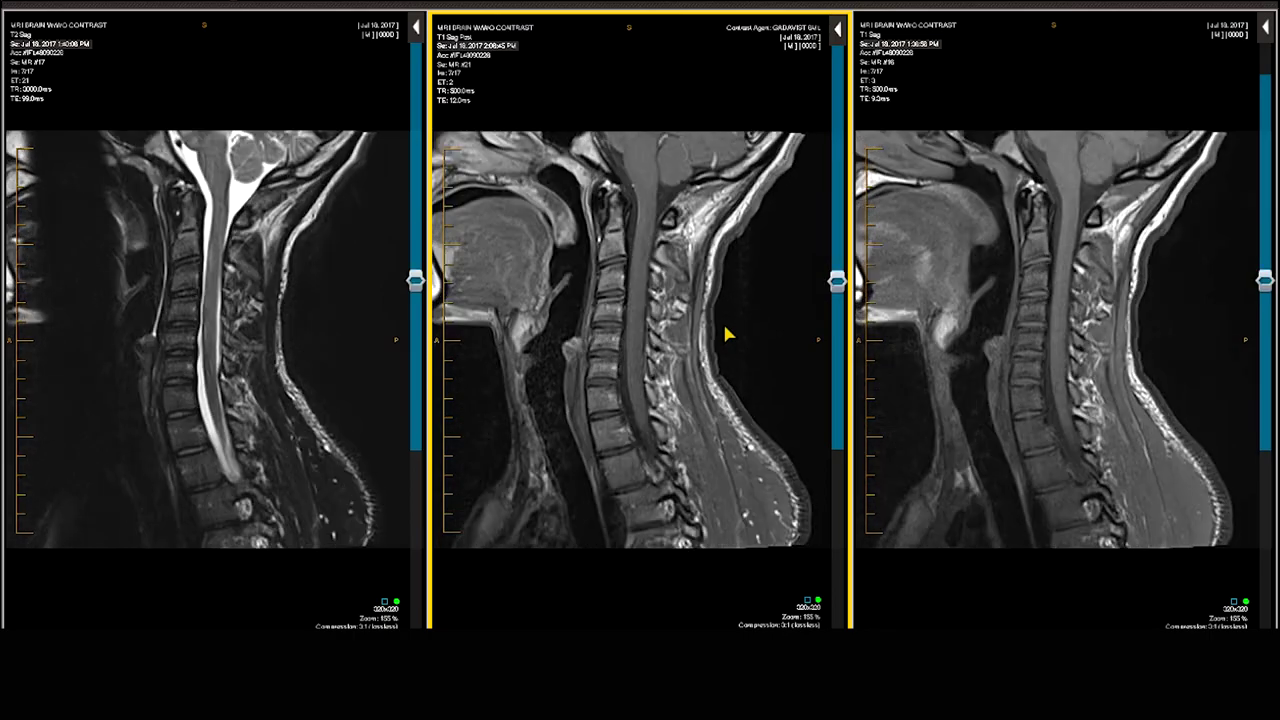
scroll(726, 336, "up", 3)
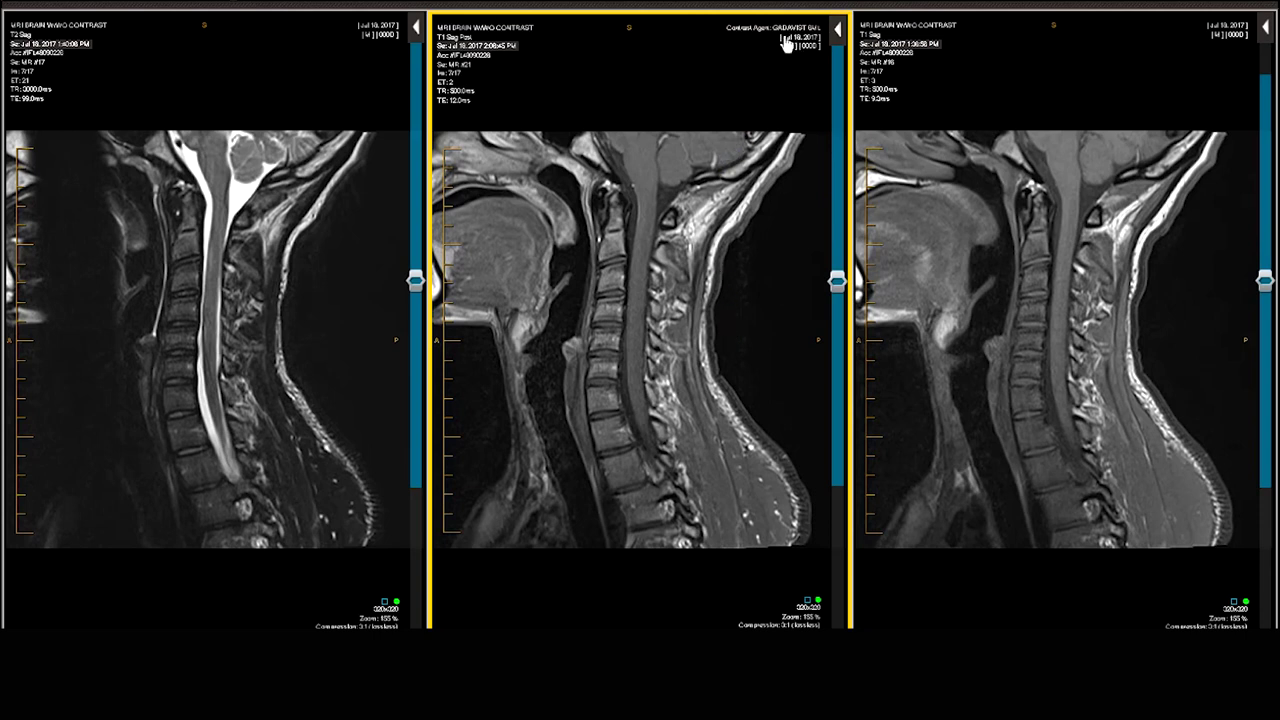
Display the axial cervical T2 and t2_me2d_tra series next to the sagittal STIR series
left_click_drag(700, 18, 640, 420)
left_click_drag(900, 24, 1020, 300)
left_click_drag(630, 16, 208, 273)
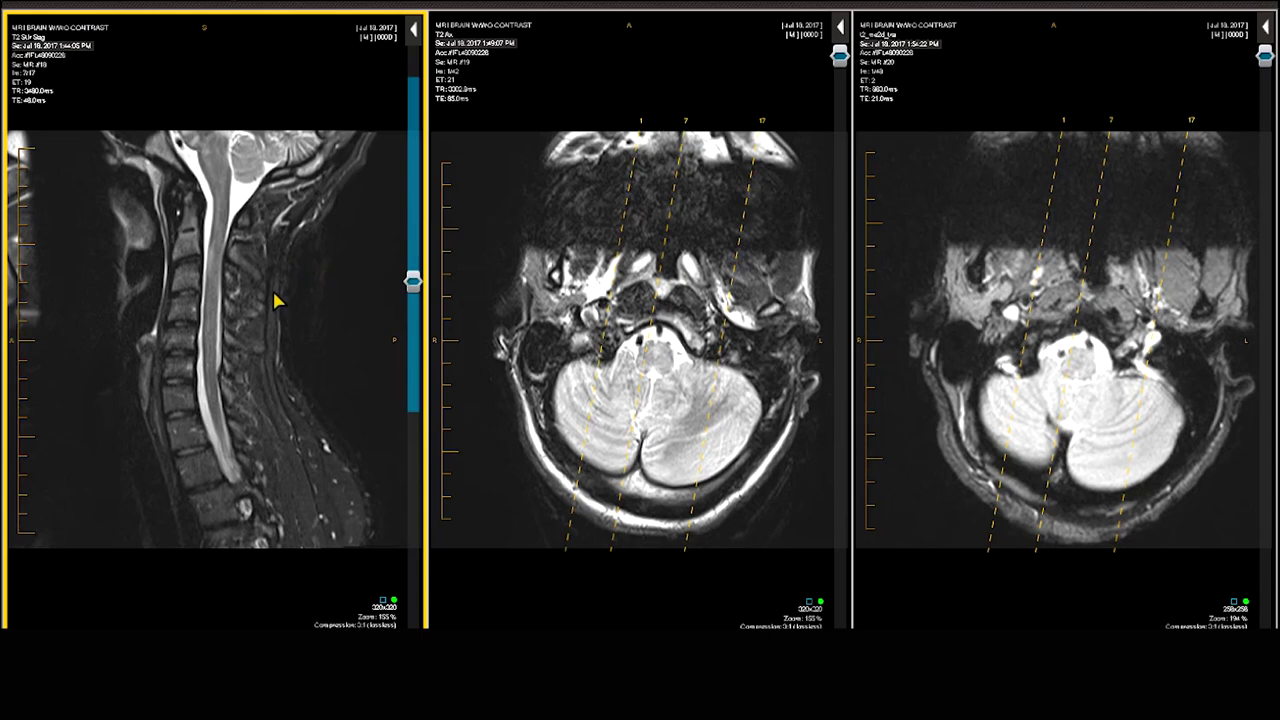
Compare adjacent sagittal STIR slices around slice 7 for cord lesions
scroll(277, 298, "up", 1)
scroll(277, 302, "down", 1)
scroll(277, 302, "up", 1)
scroll(277, 302, "down", 1)
scroll(277, 302, "up", 1)
scroll(277, 302, "down", 1)
scroll(271, 300, "up", 1)
scroll(268, 301, "down", 1)
scroll(268, 301, "up", 1)
scroll(269, 300, "down", 1)
Examine the cervical cord on the axial T2 slices down to slice 26, and match the level on sagittal STIR slice 6
scroll(646, 371, "down", 5)
scroll(640, 378, "down", 1)
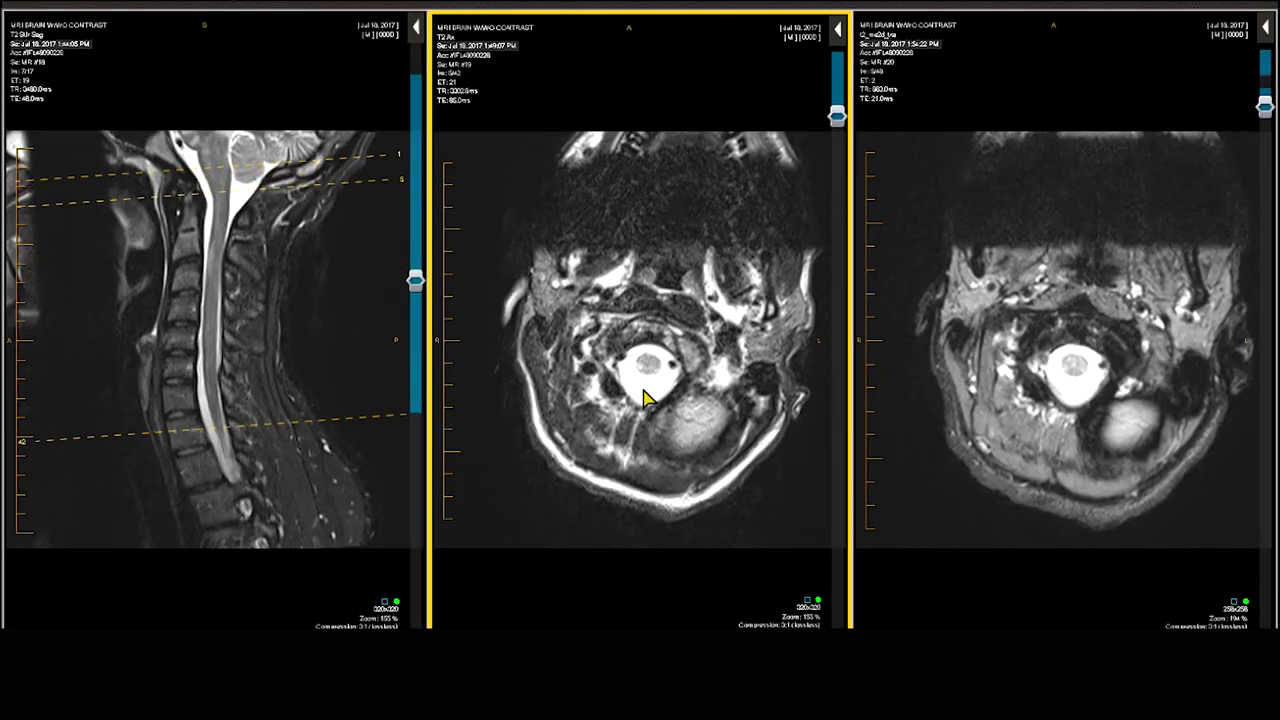
scroll(645, 397, "down", 5)
scroll(643, 395, "down", 5)
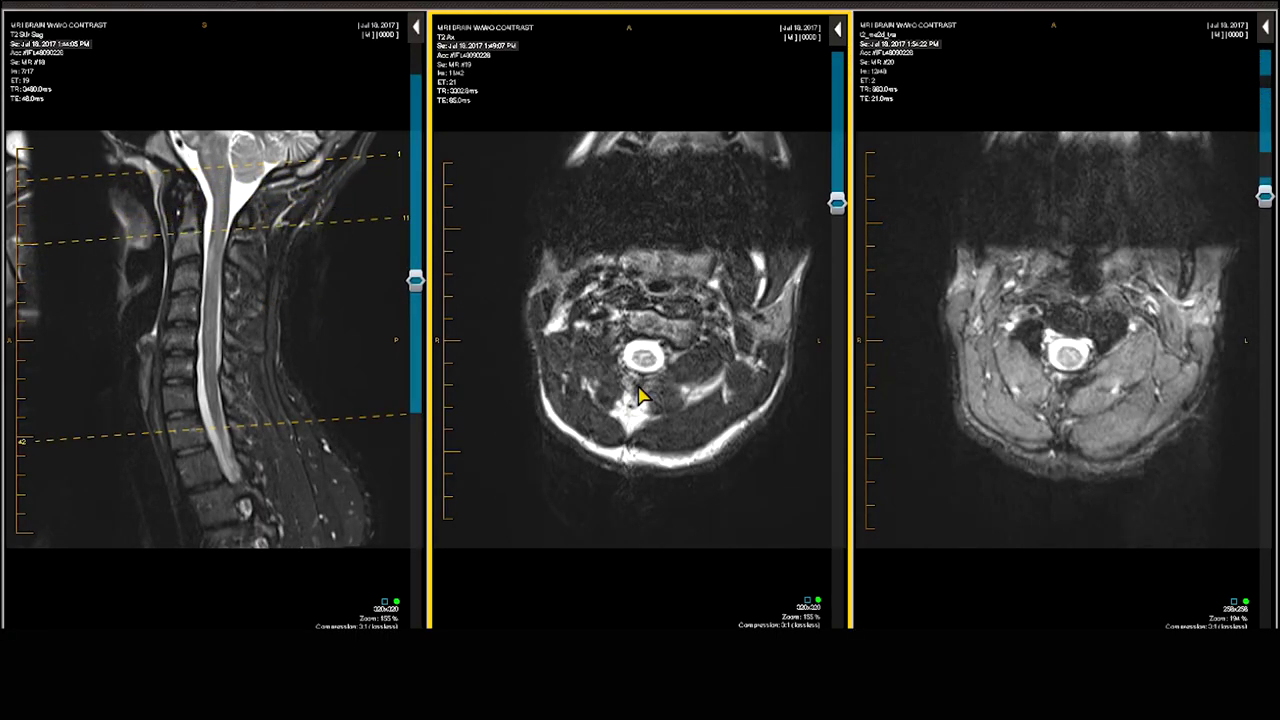
scroll(641, 392, "down", 3)
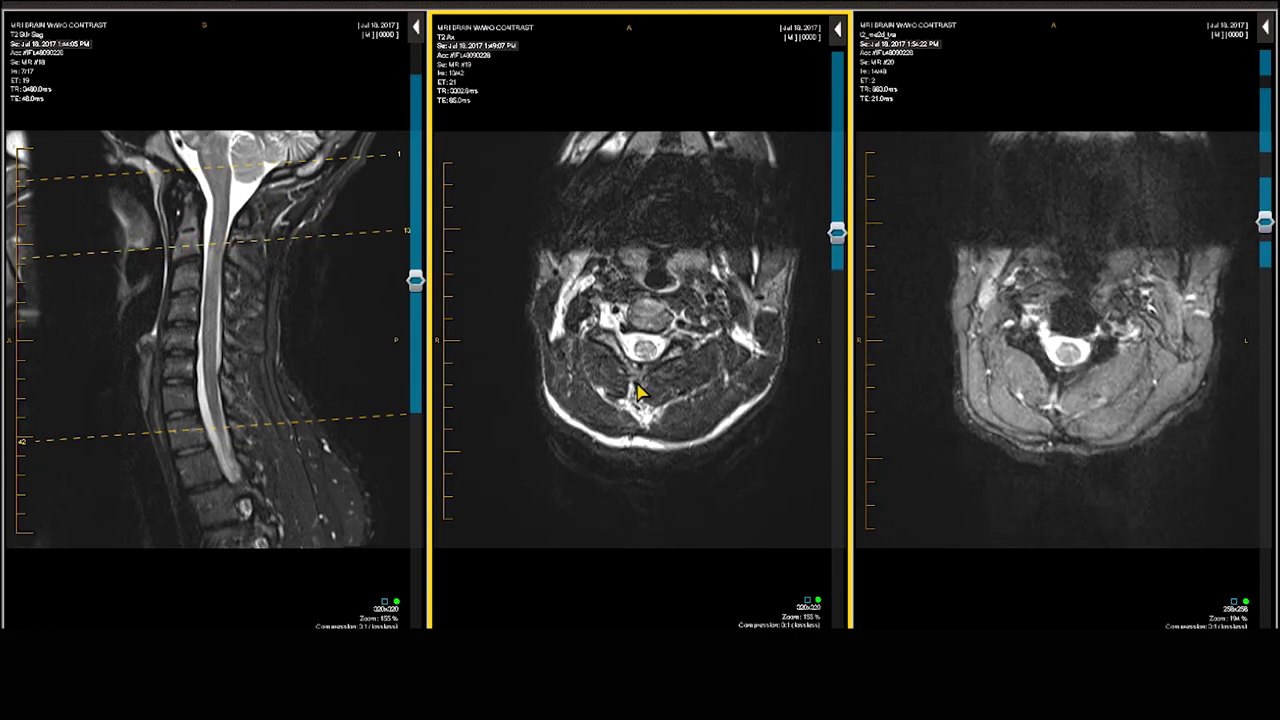
scroll(640, 392, "down", 2)
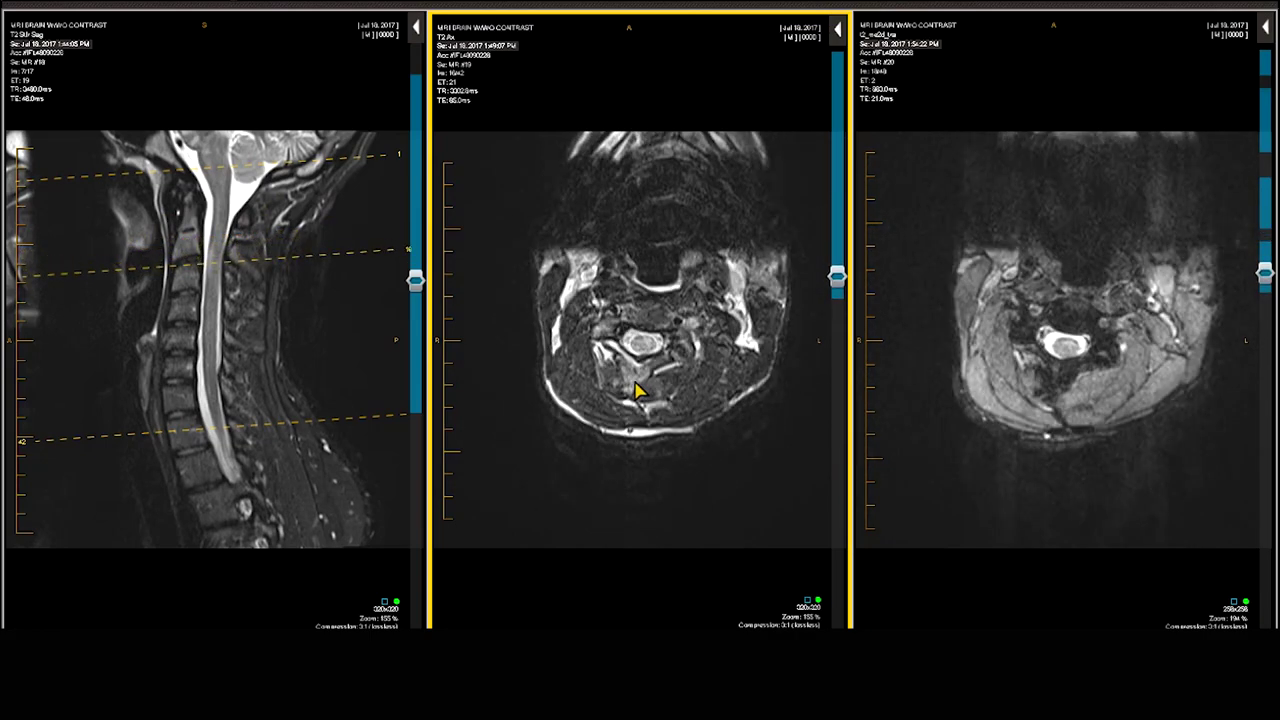
scroll(637, 392, "down", 10)
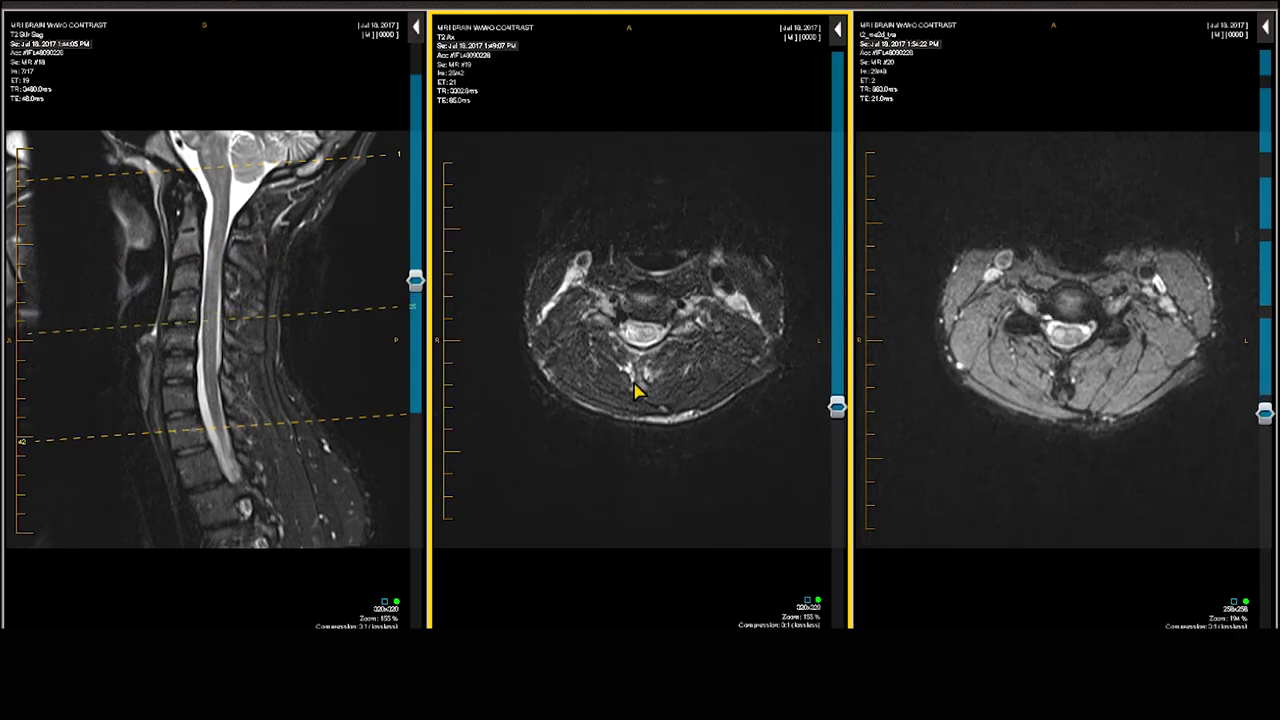
scroll(637, 392, "down", 4)
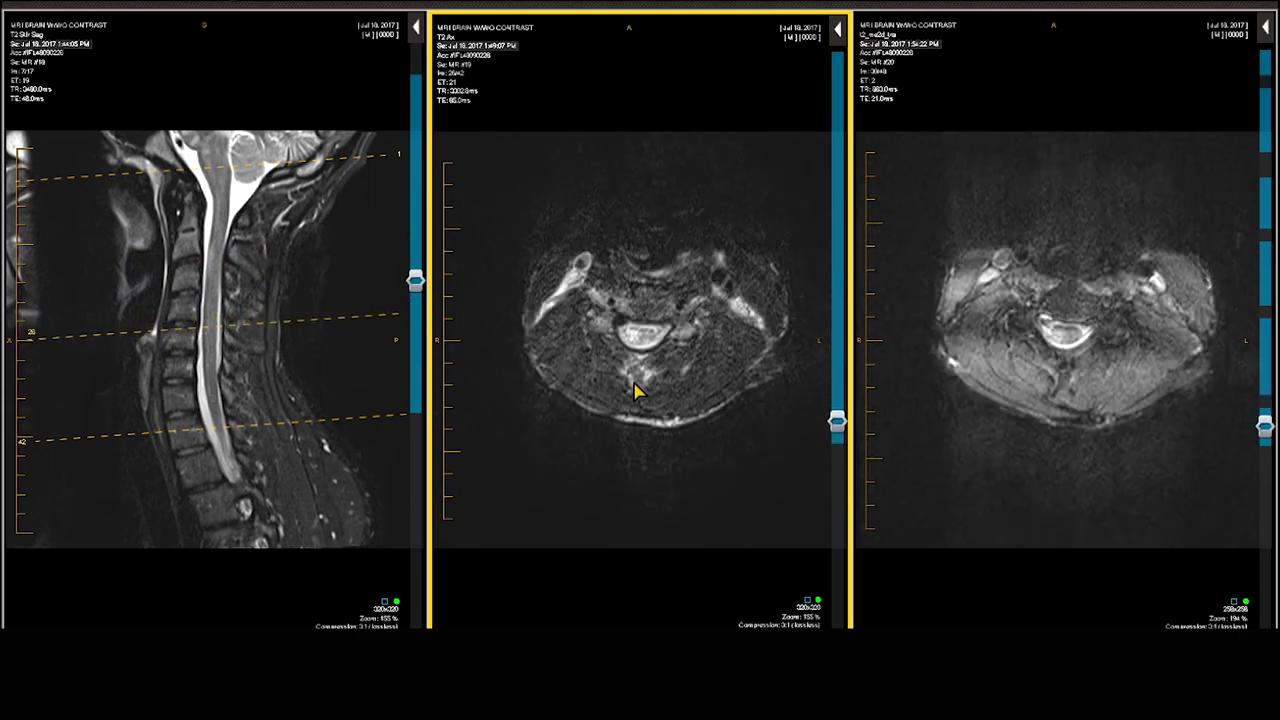
scroll(286, 350, "up", 2)
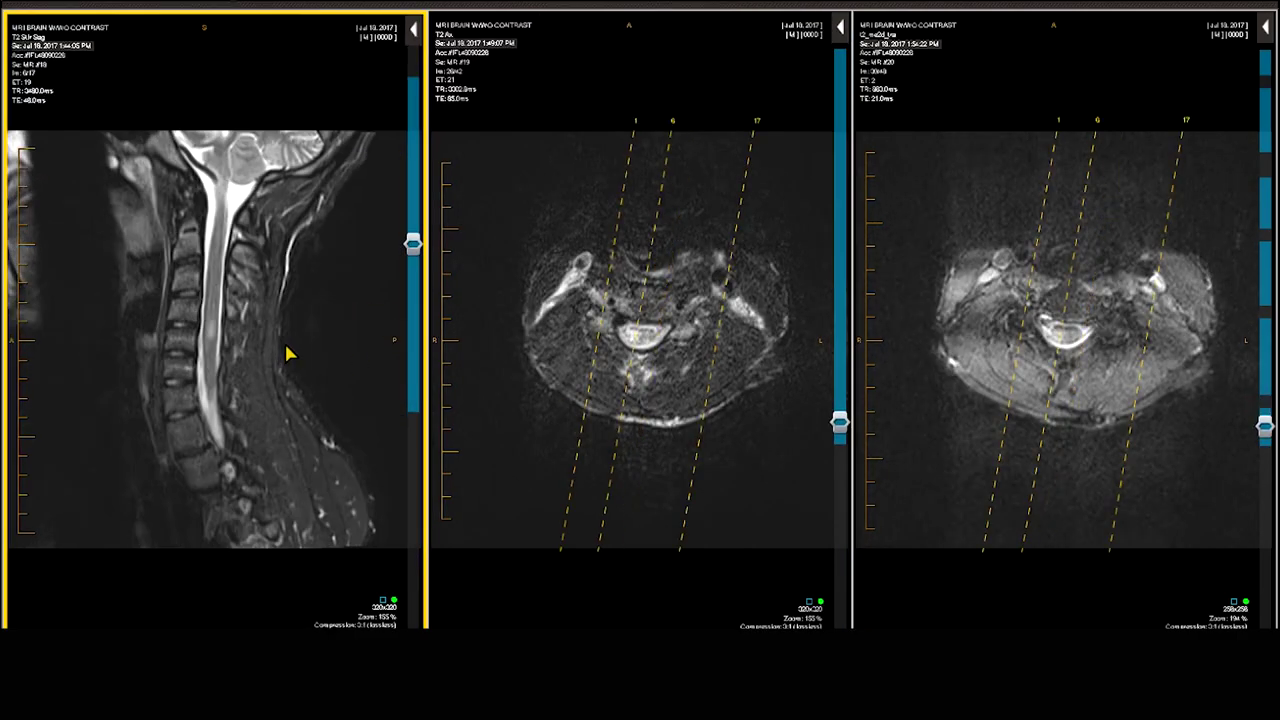
Replace the t2_me2d_tra series with T1 Ax Post and bring it to slice 26 to check the cord for enhancement
left_click(985, 348)
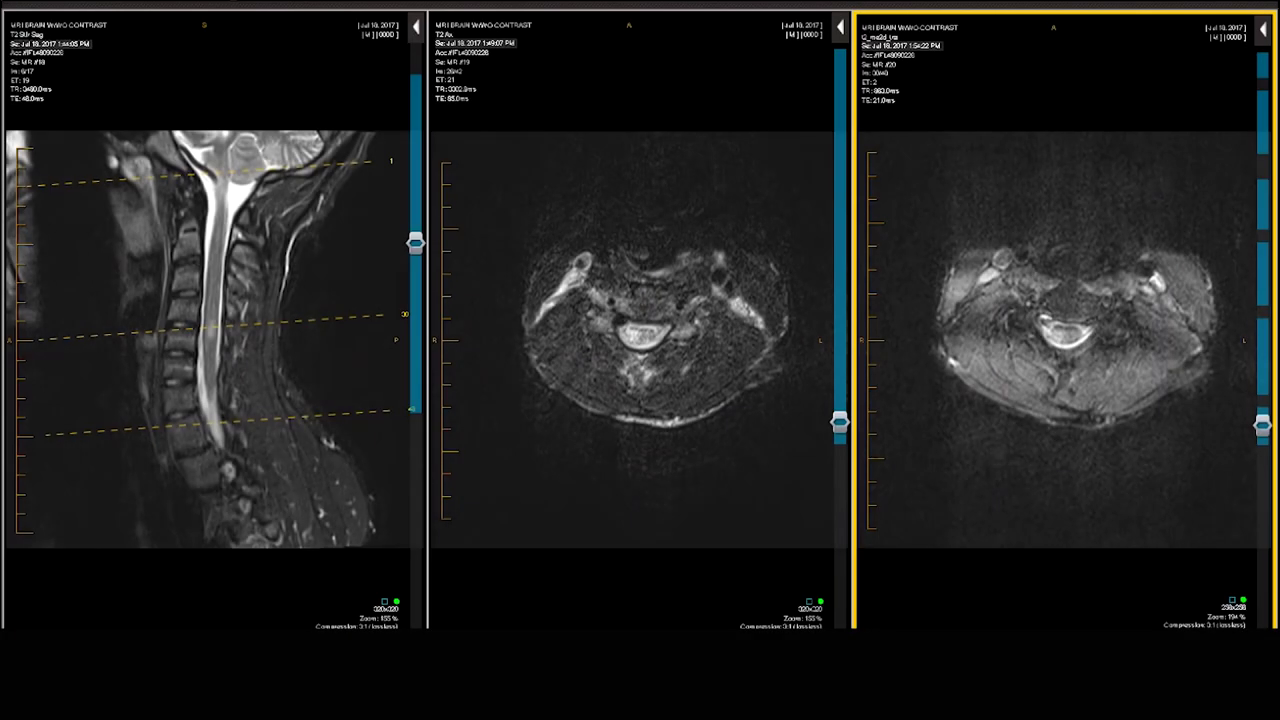
scroll(1022, 220, "down", 5)
scroll(1022, 220, "down", 16)
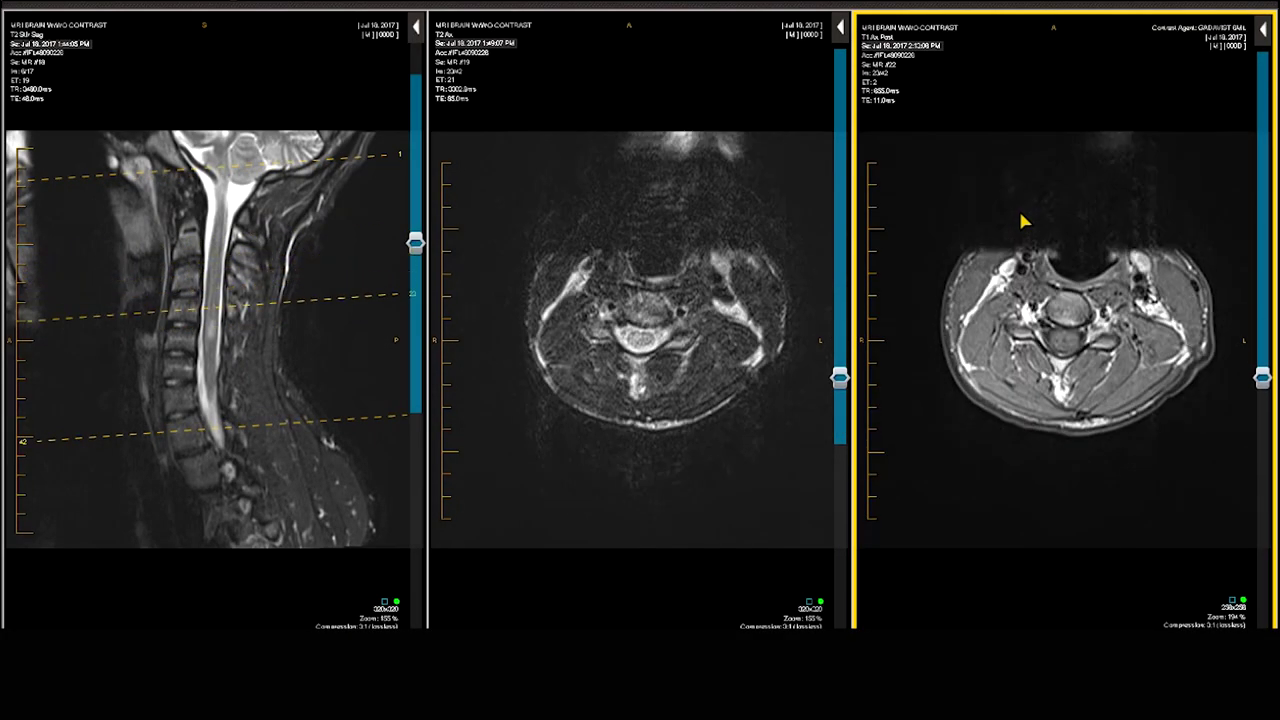
scroll(1020, 215, "down", 2)
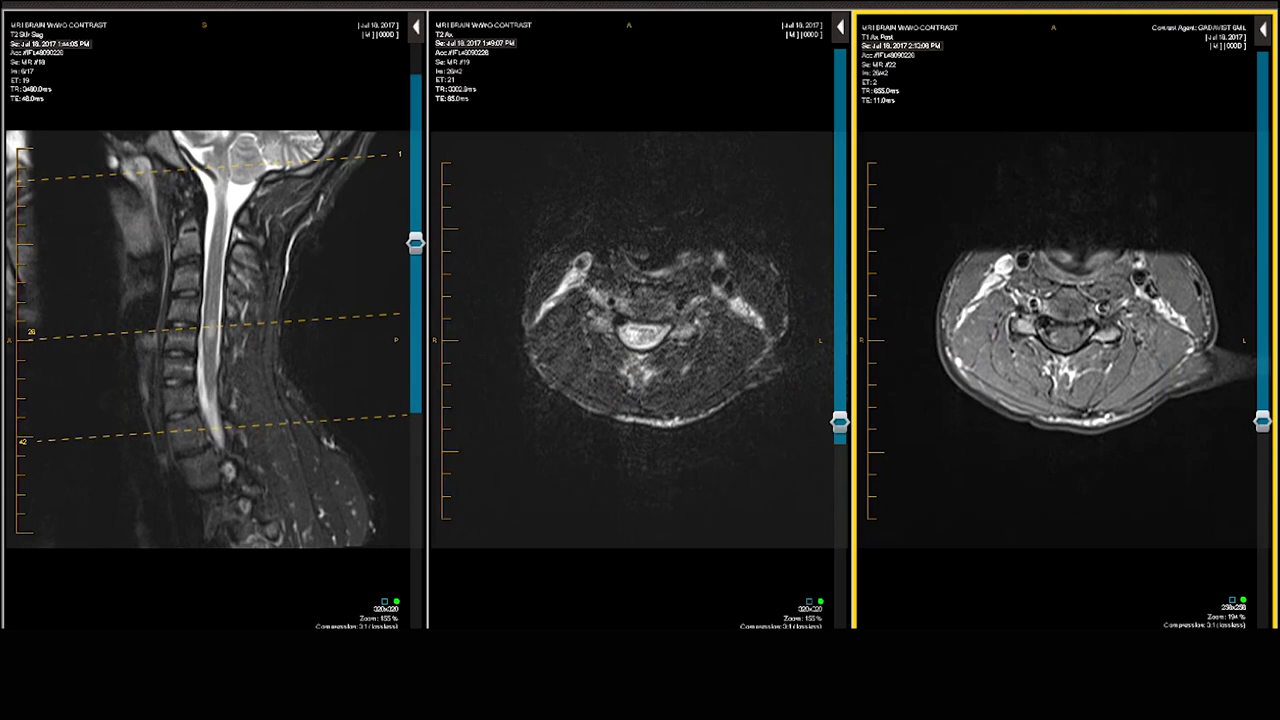
Replace the axial T2 series with the coronal T1 post-contrast series and examine it forward through the orbits, returning to slice 32
left_click_drag(615, 240, 596, 266)
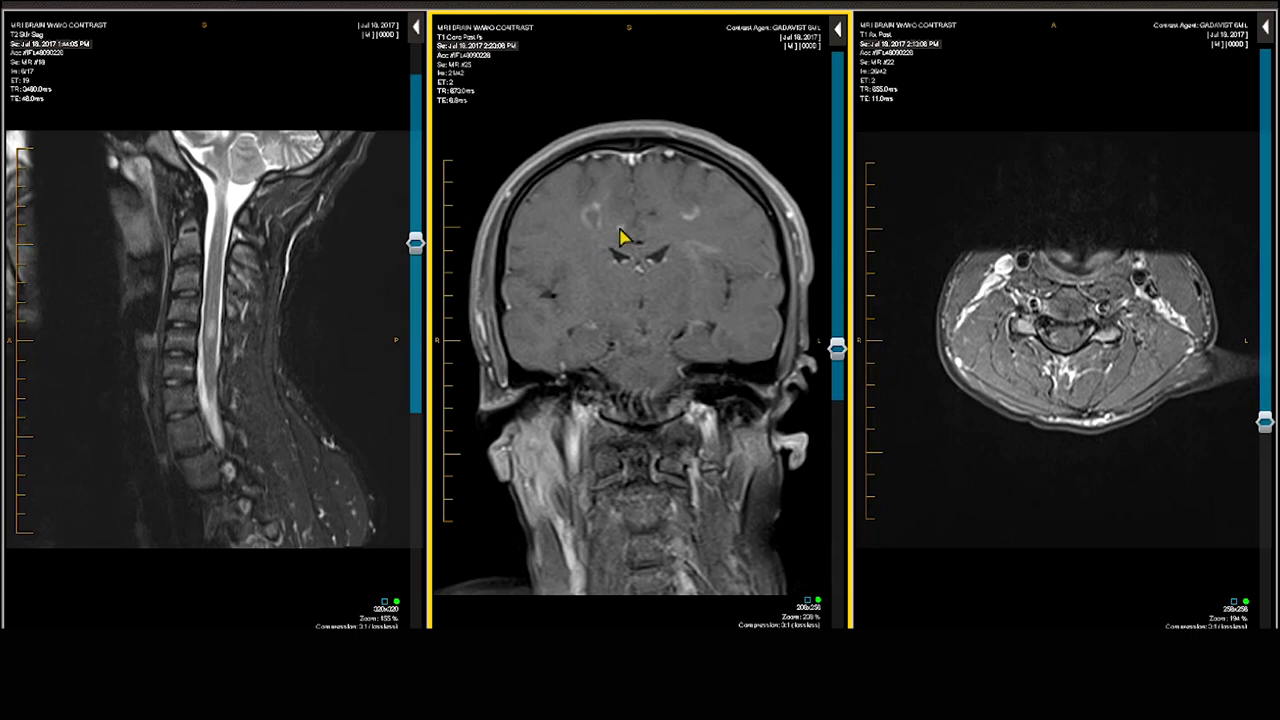
scroll(657, 303, "down", 6)
scroll(657, 303, "down", 2)
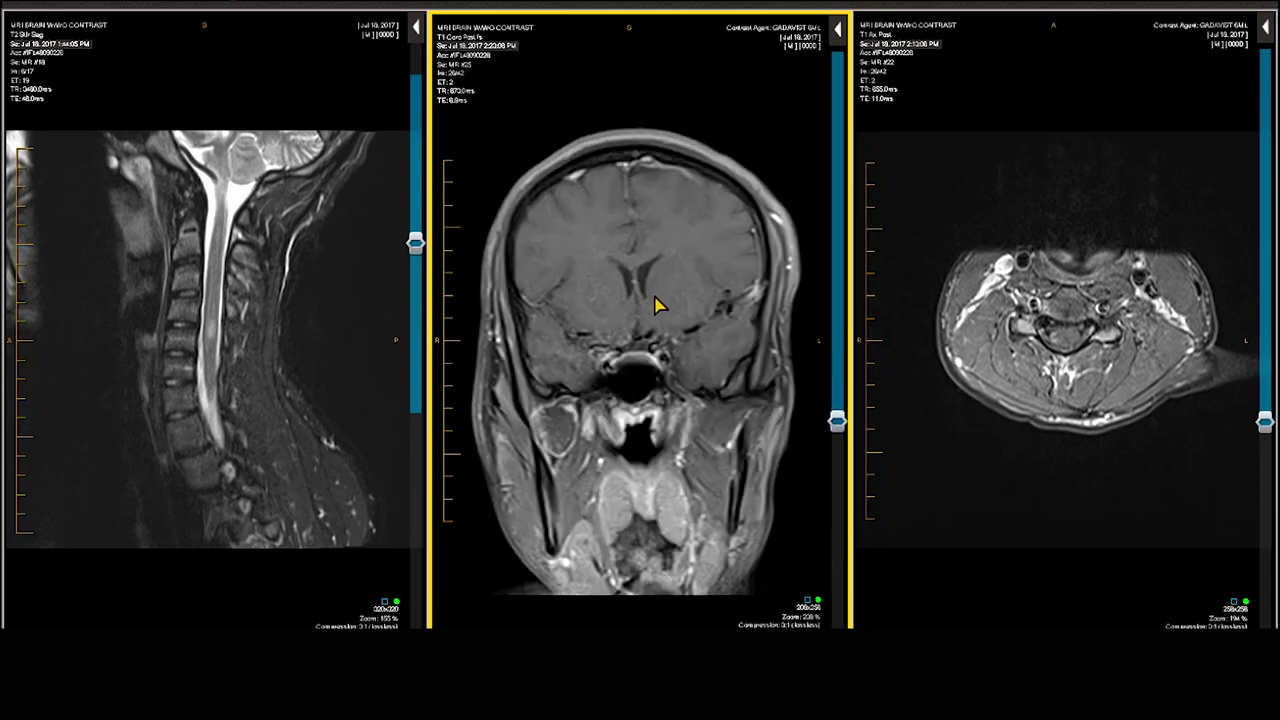
scroll(614, 378, "up", 2)
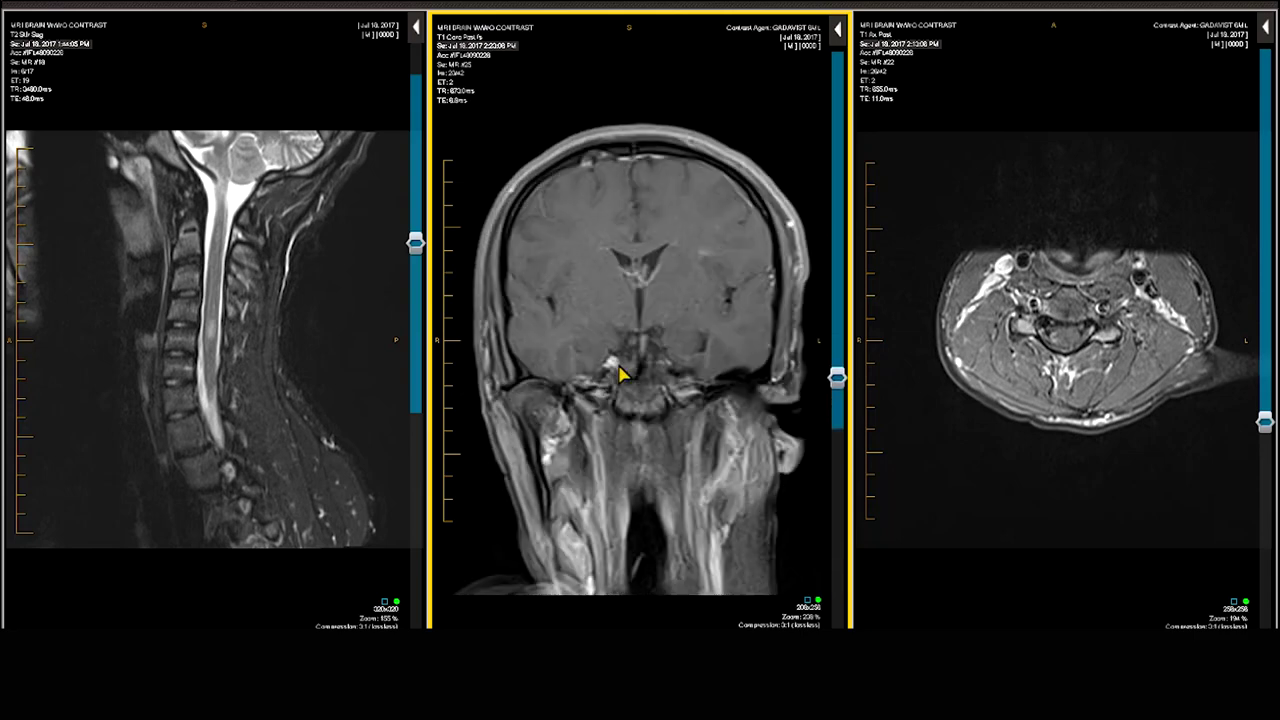
scroll(633, 370, "down", 2)
scroll(633, 370, "down", 12)
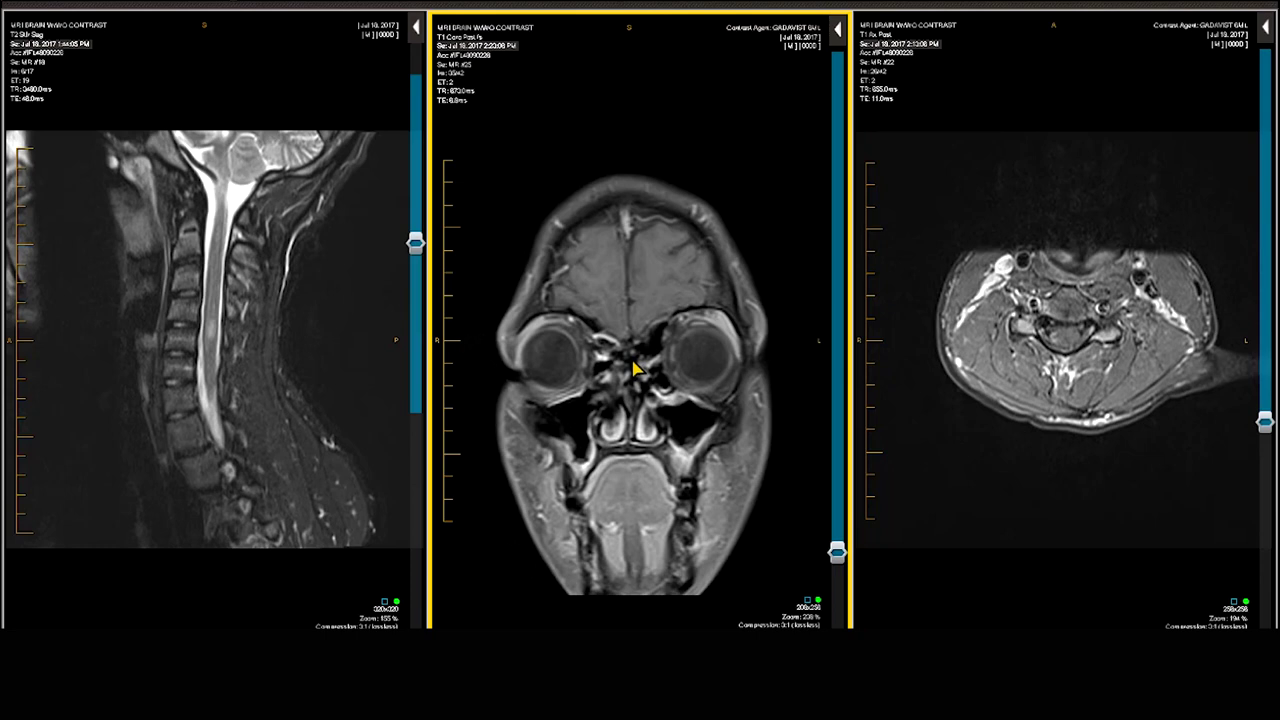
scroll(635, 368, "up", 2)
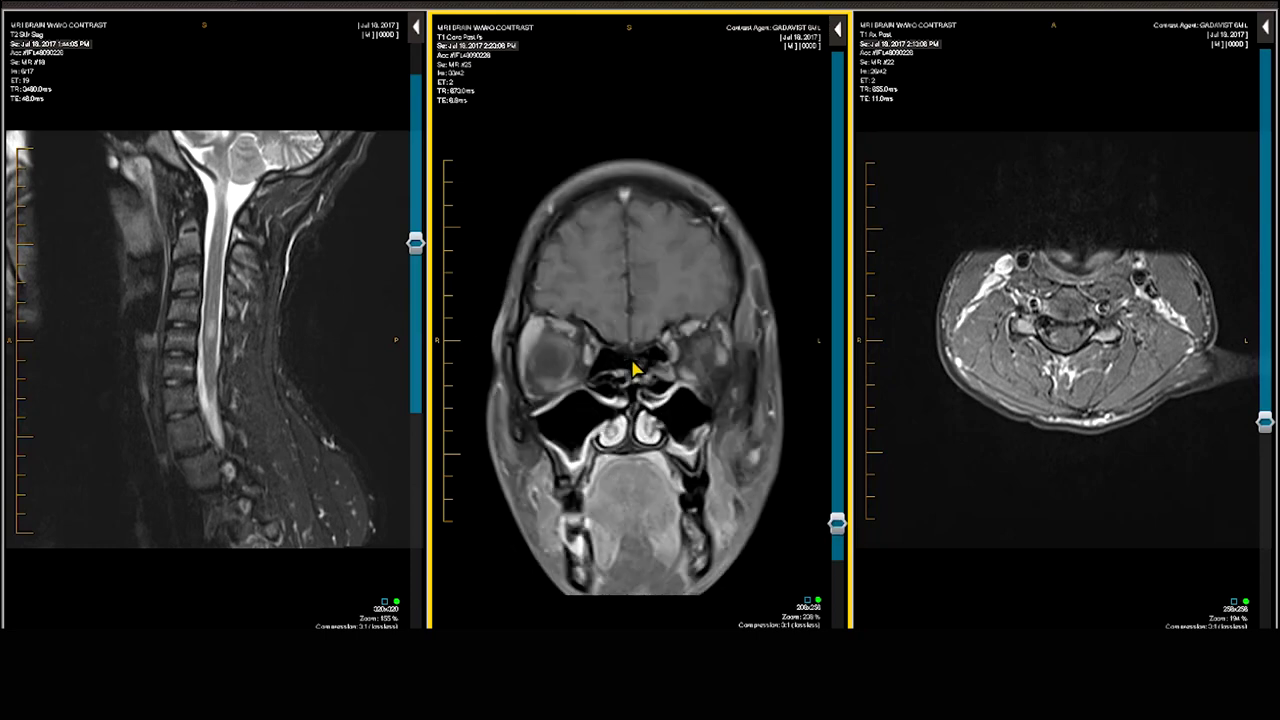
scroll(635, 368, "up", 1)
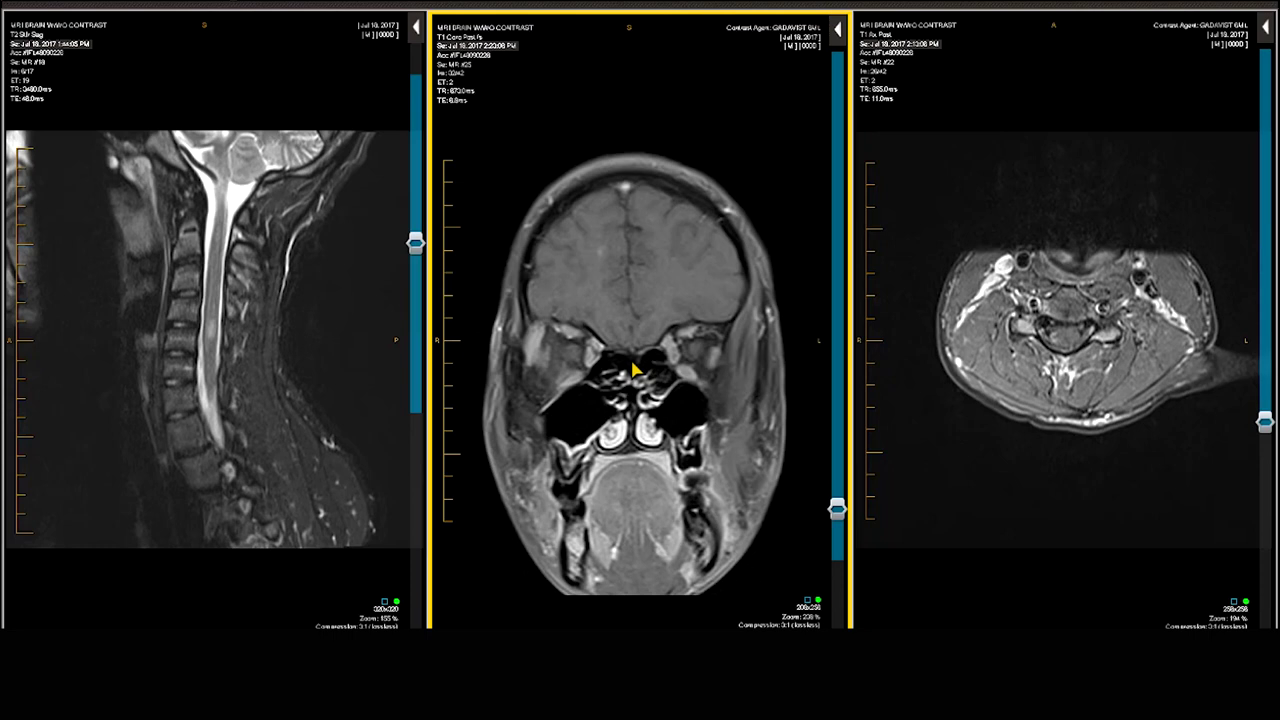
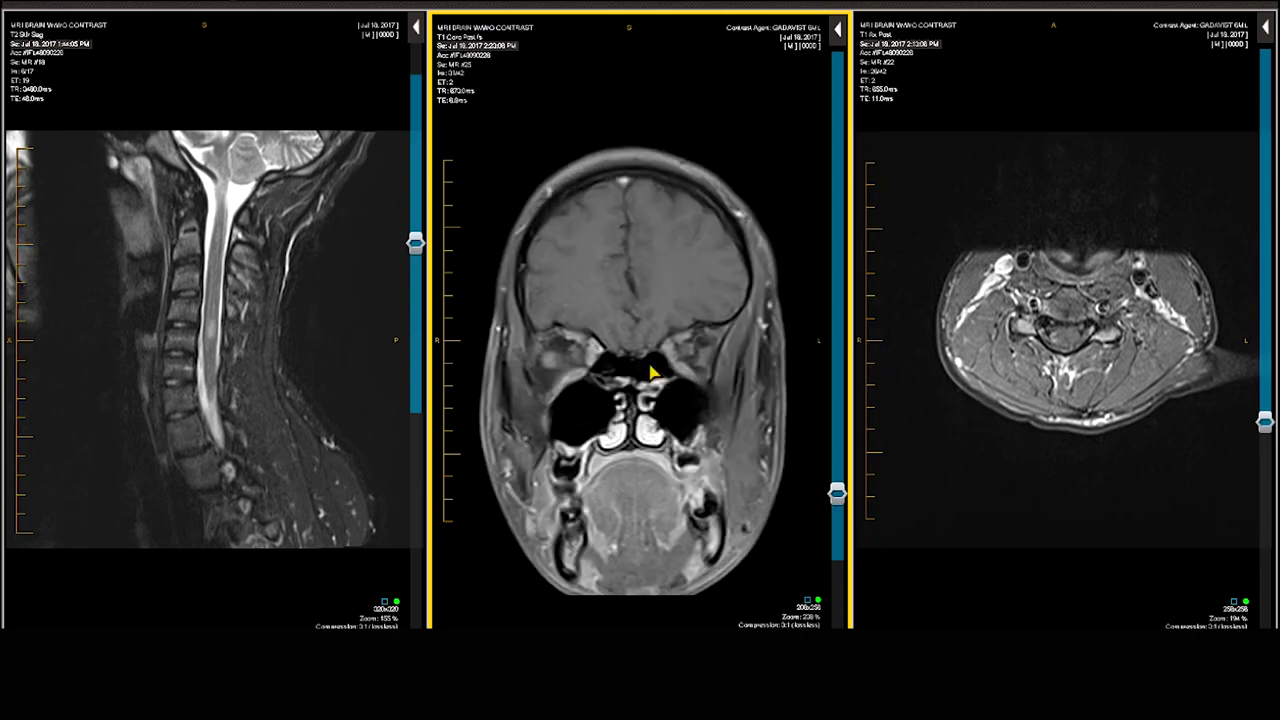
Examine the coronal T1 post-contrast series back through the brain to slice 18 for enhancing lesions, returning forward to slice 25
scroll(651, 372, "down", 4)
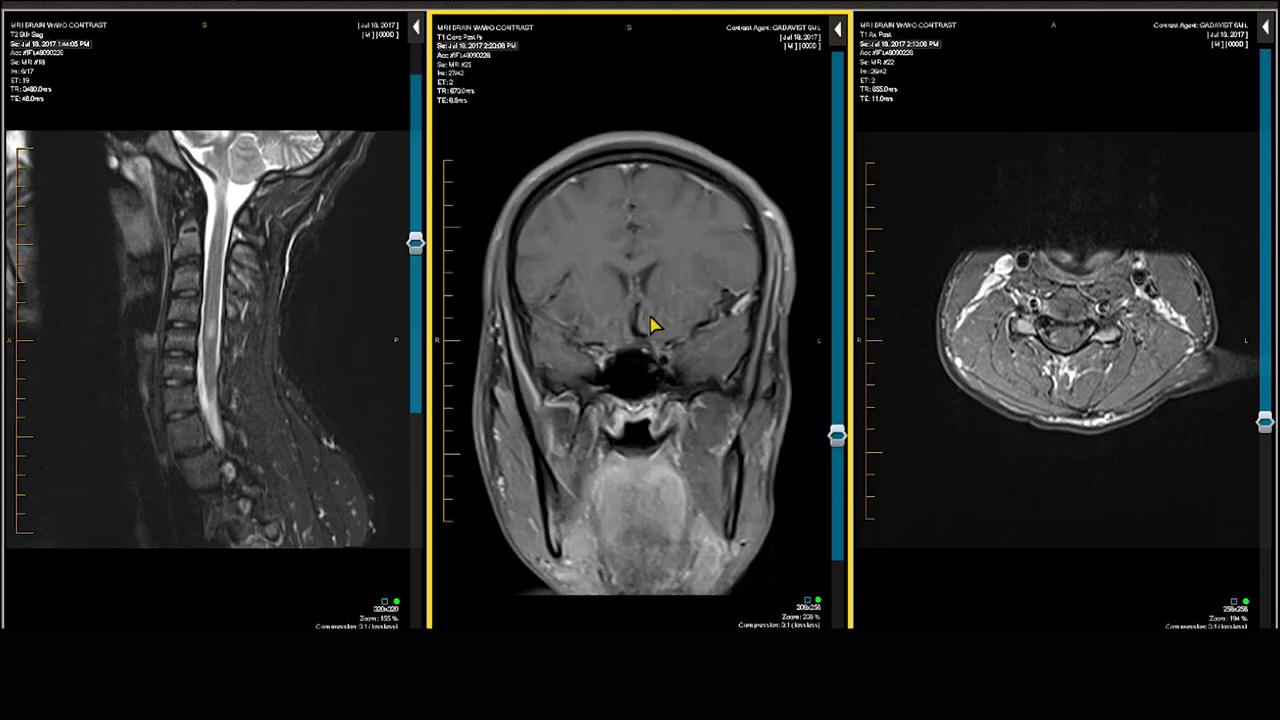
scroll(648, 332, "up", 15)
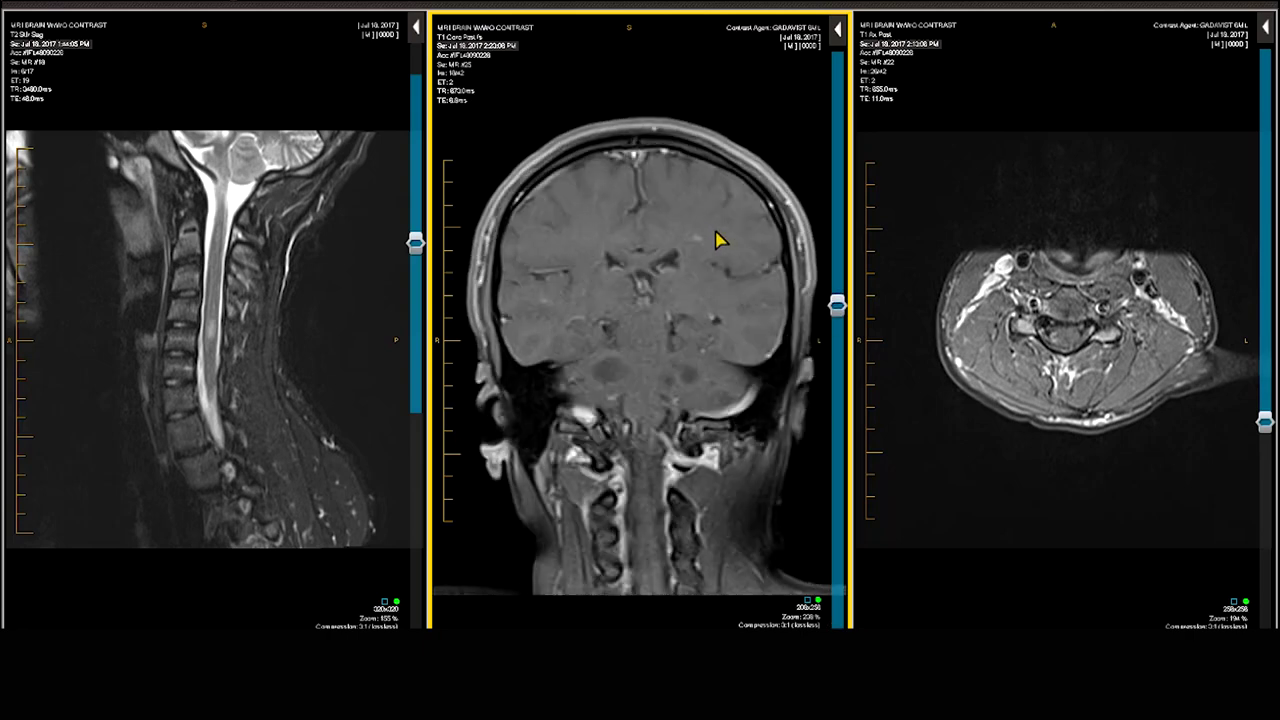
scroll(624, 278, "up", 12)
scroll(630, 280, "down", 20)
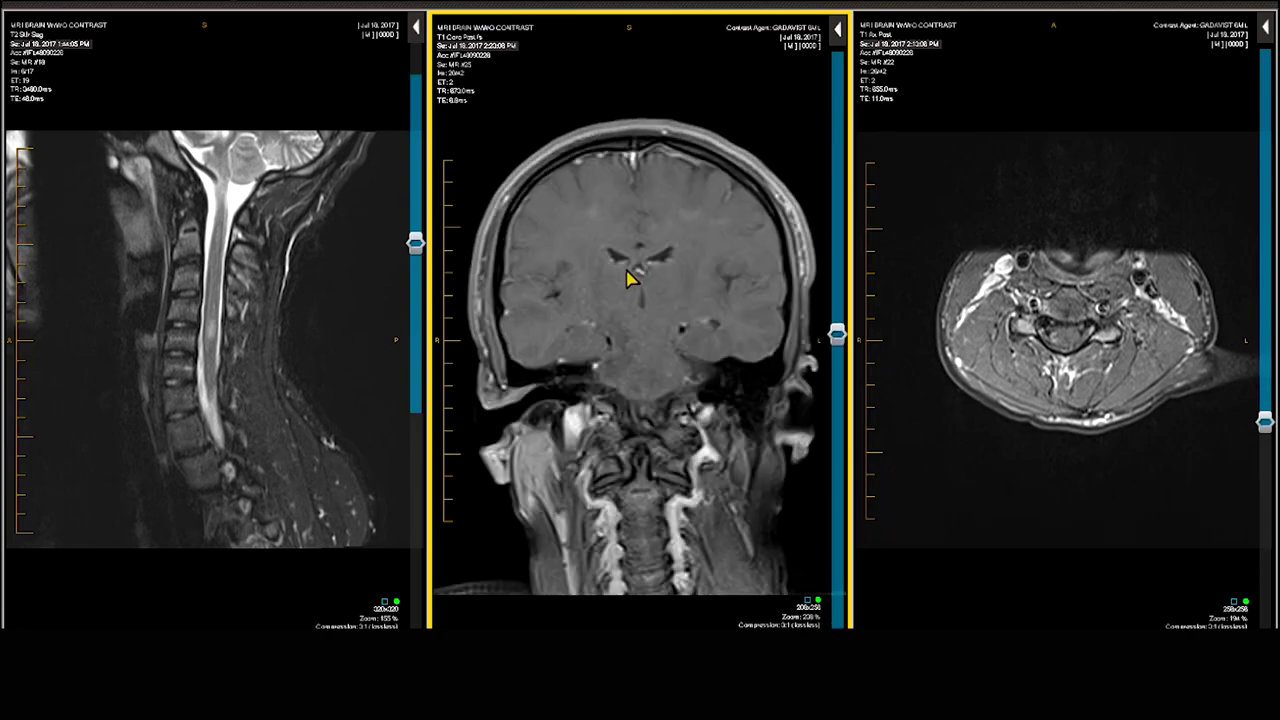
scroll(630, 280, "up", 5)
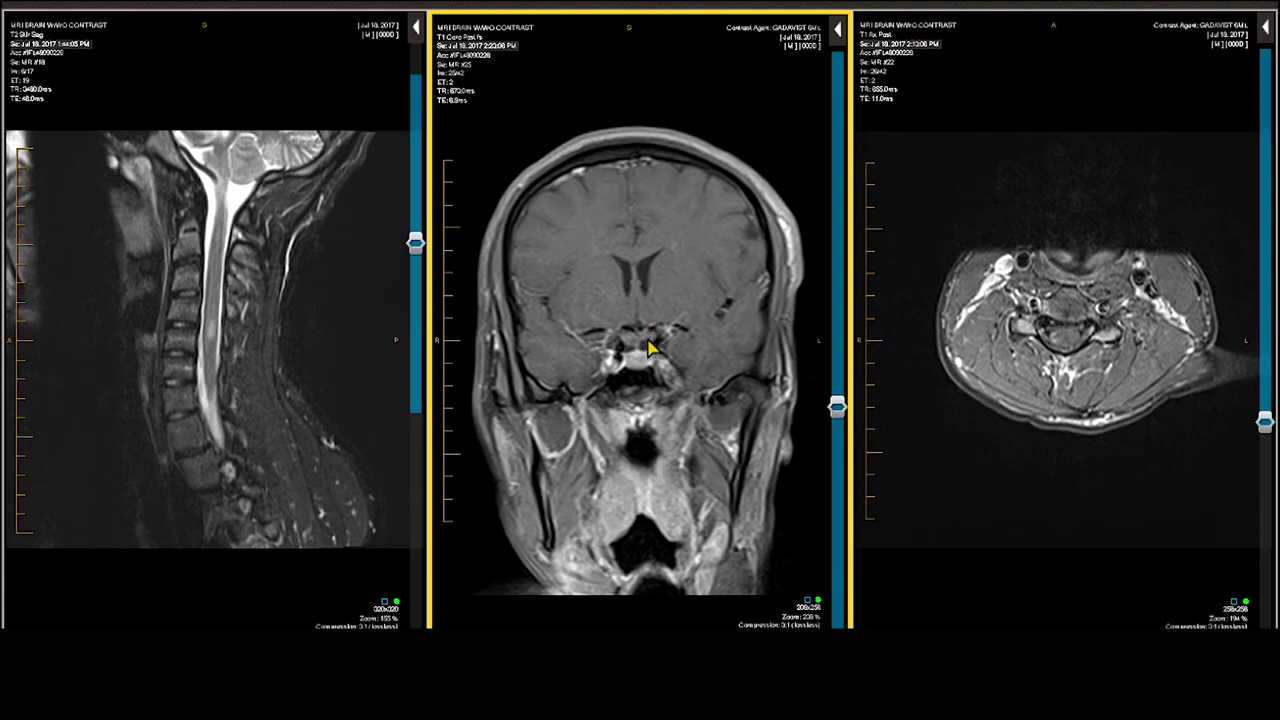
Trace the optic nerves on the coronal T1 post-contrast series from slice 25 forward through the orbits, and return to slice 27
scroll(640, 355, "down", 3)
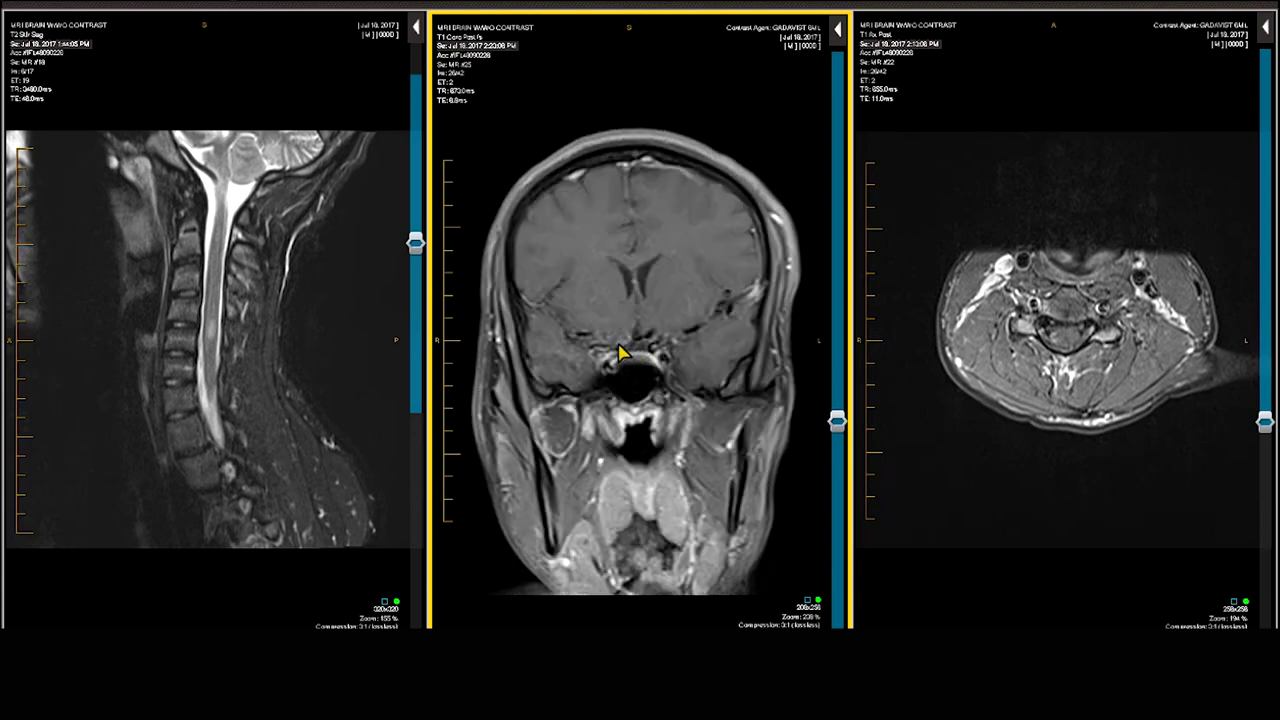
scroll(657, 358, "down", 2)
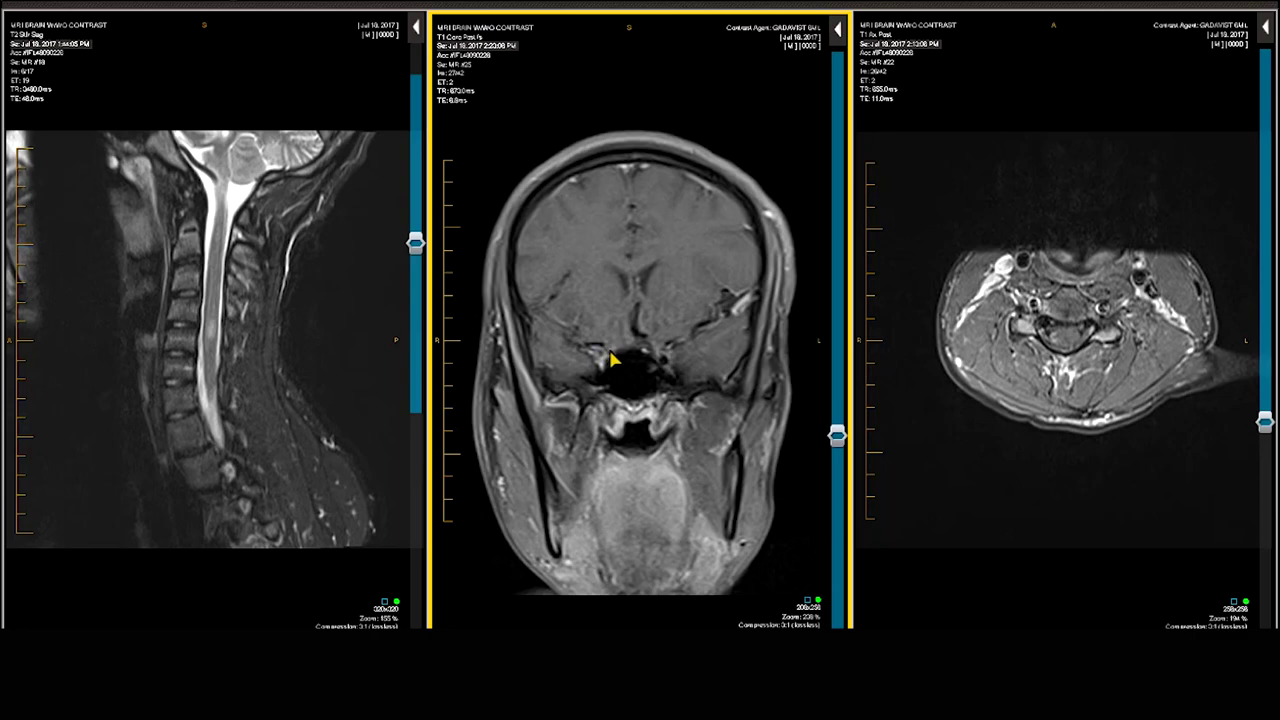
scroll(613, 360, "down", 2)
scroll(650, 364, "down", 6)
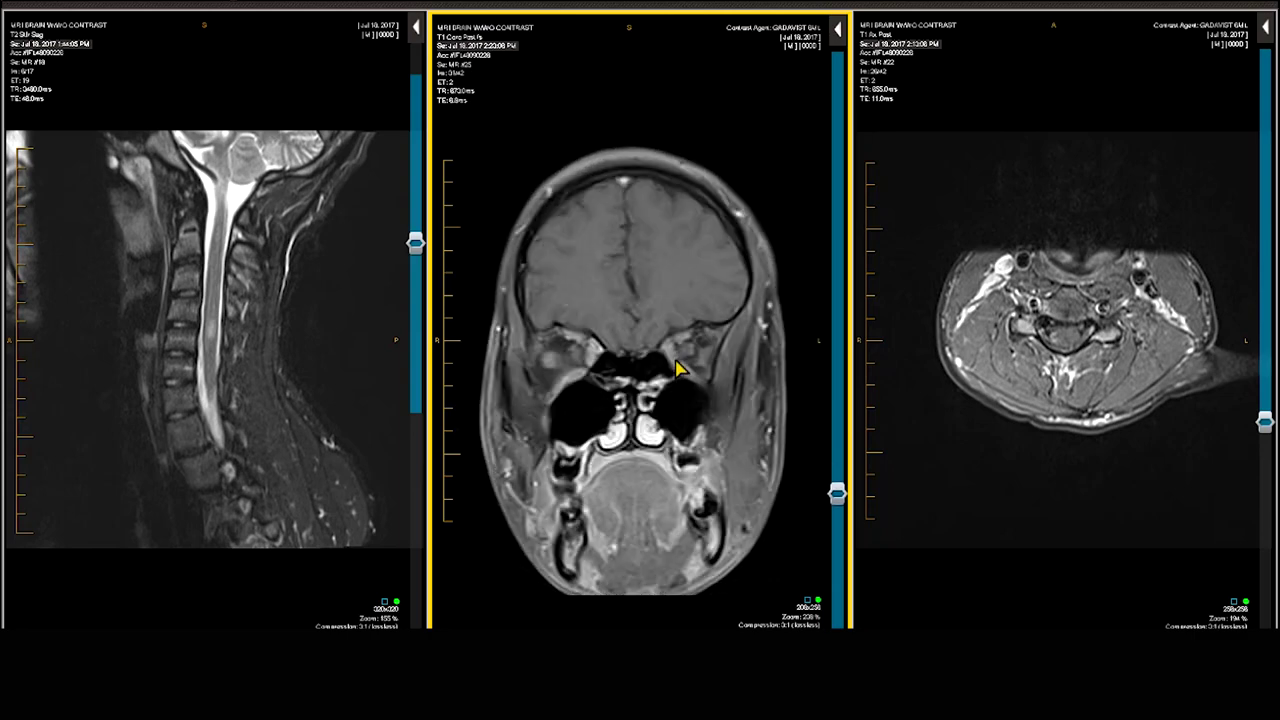
scroll(690, 368, "down", 5)
scroll(698, 368, "up", 3)
scroll(698, 368, "up", 12)
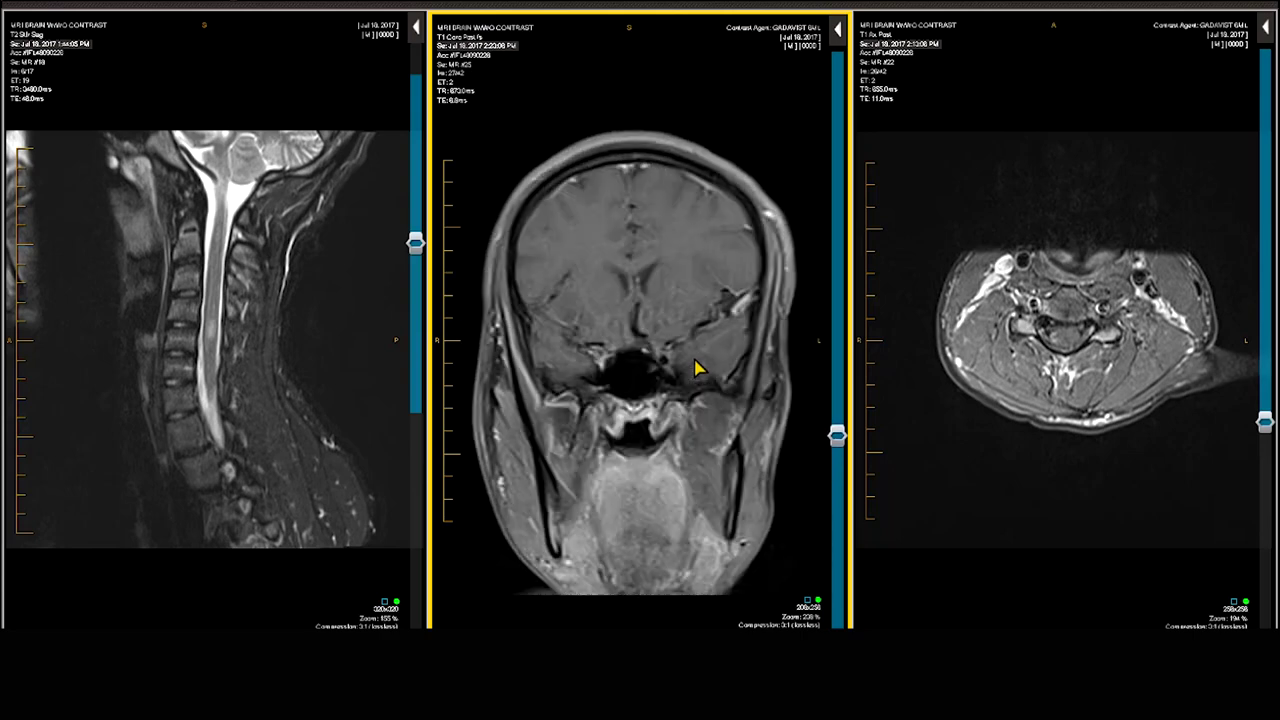
Compare coronal T1 post-contrast slices 25 to 27 above the sphenoid sinus to check the optic chiasm region for enhancement
scroll(698, 368, "down", 2)
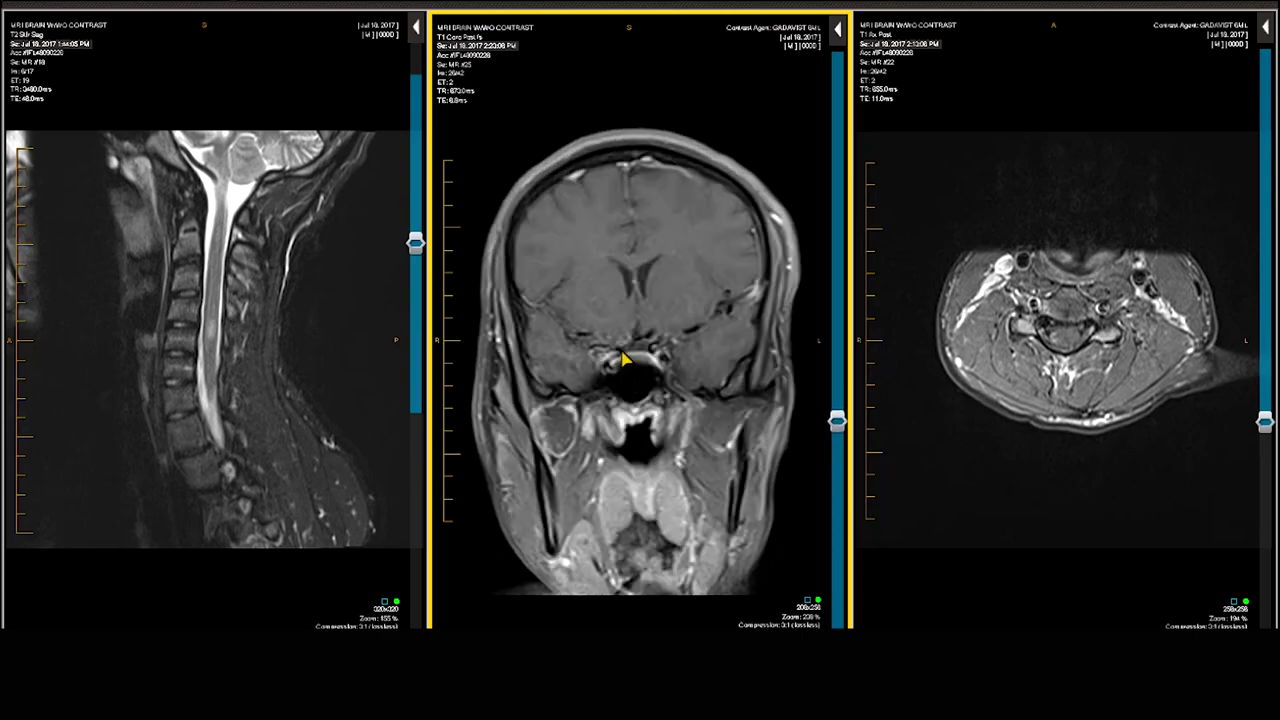
scroll(624, 354, "down", 1)
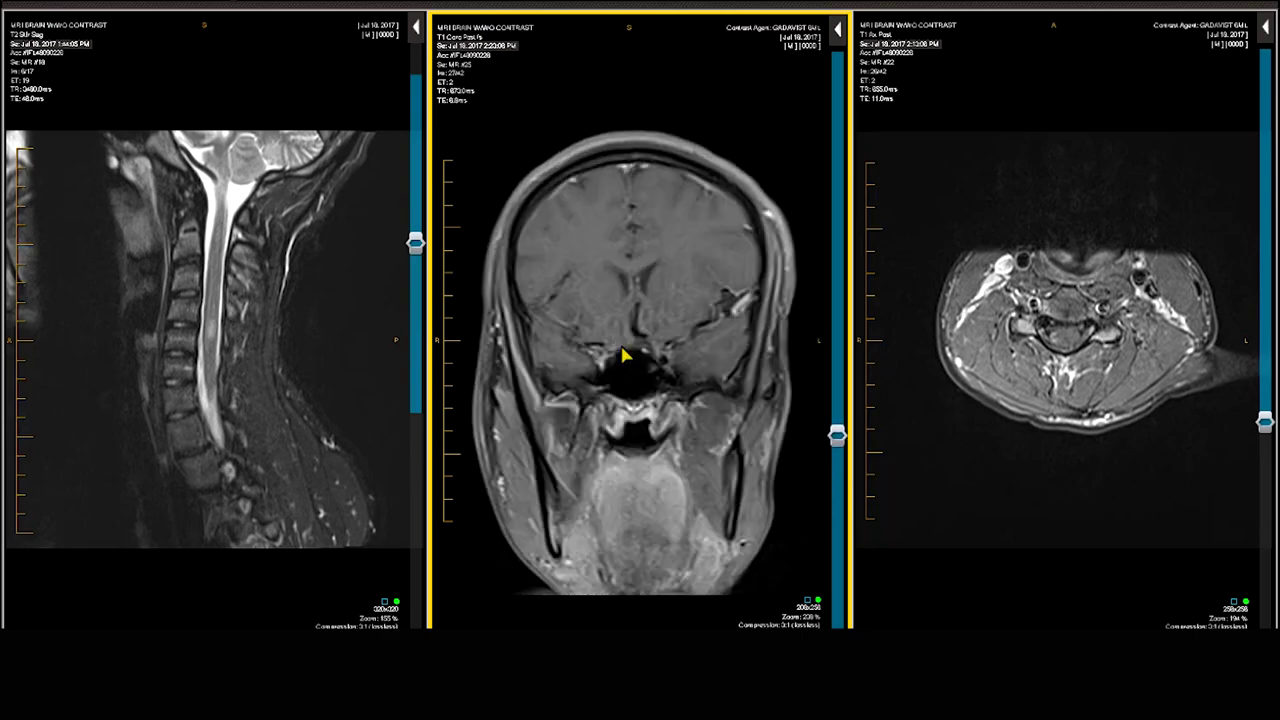
scroll(618, 358, "down", 1)
scroll(610, 362, "up", 1)
scroll(572, 363, "up", 1)
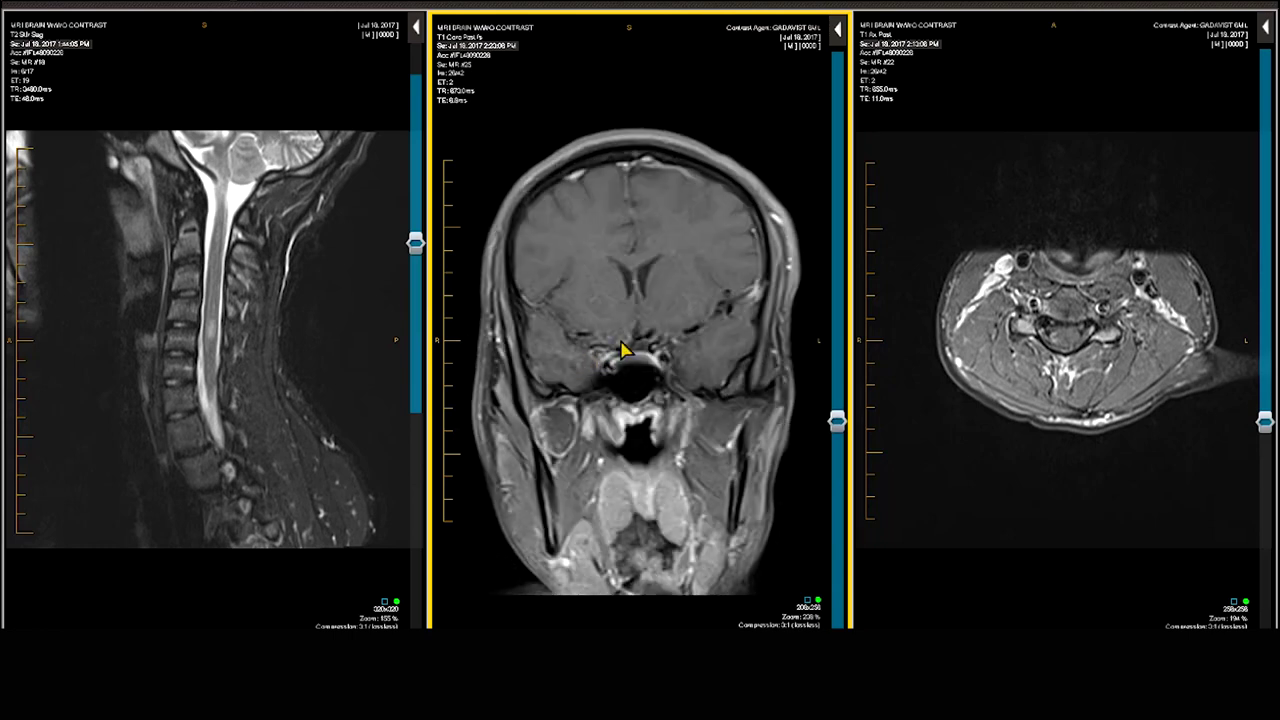
scroll(622, 349, "up", 1)
scroll(630, 349, "up", 1)
scroll(630, 349, "down", 1)
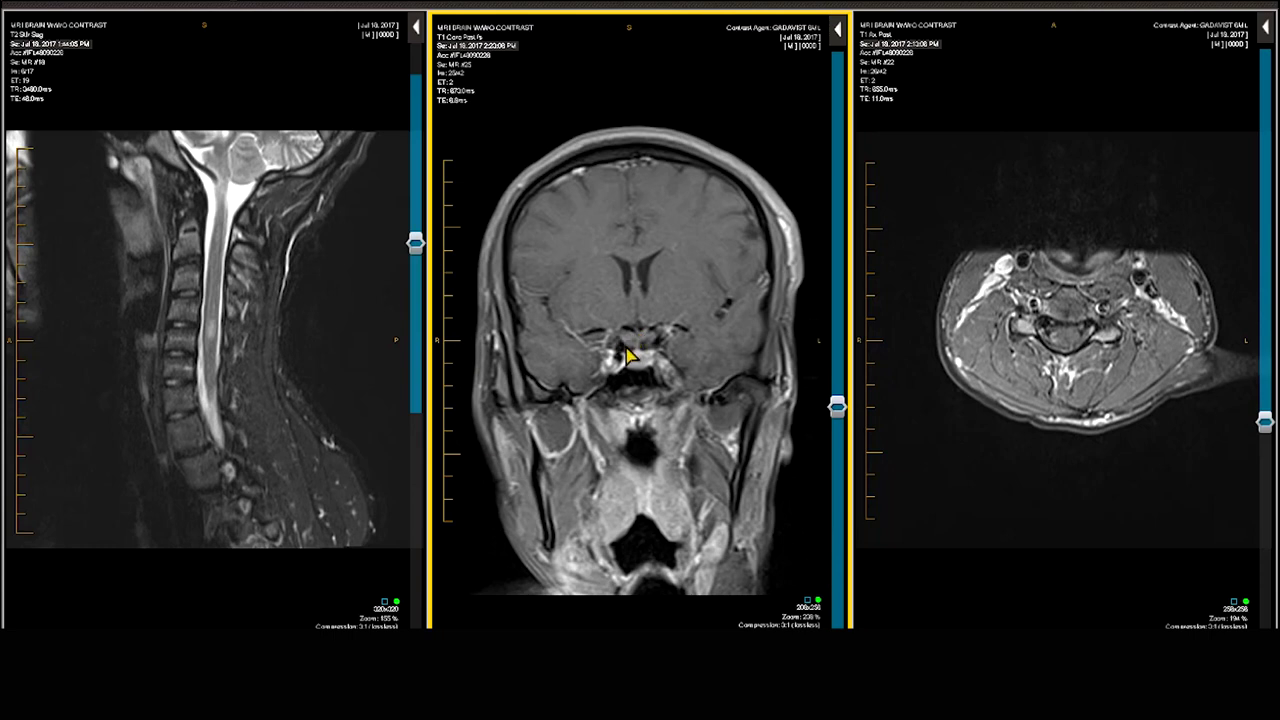